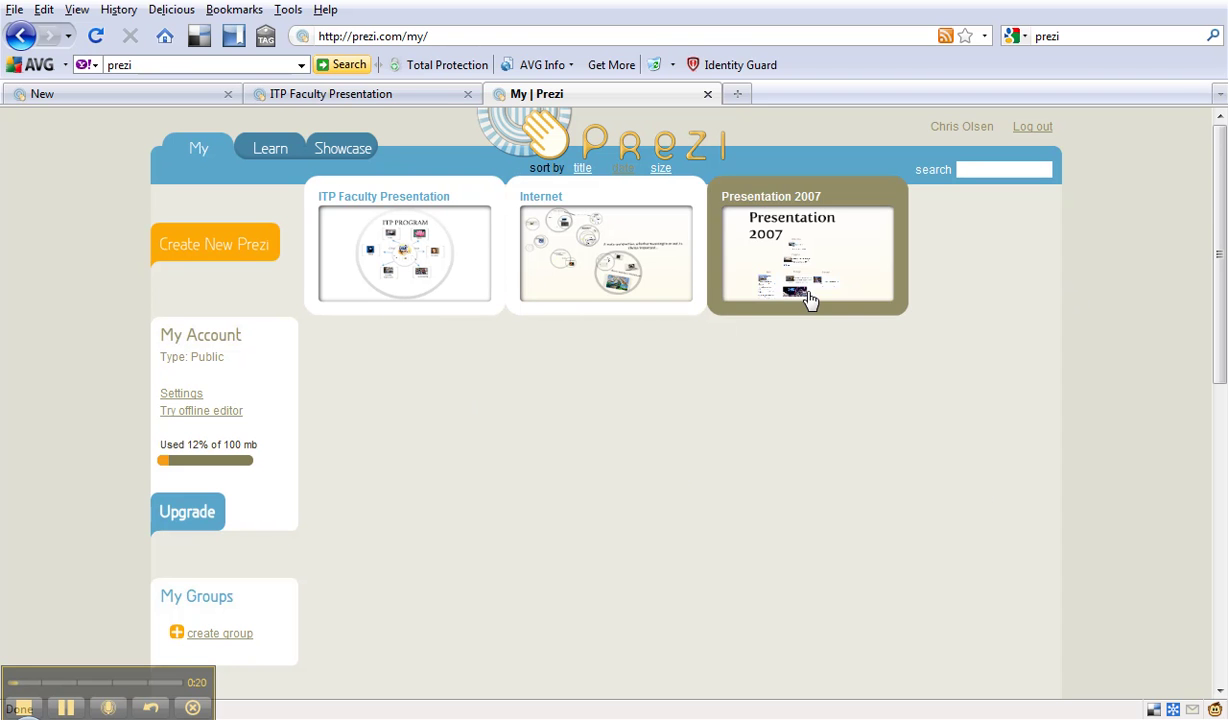
# - Create a new prezi with the title "New" and the description "New", using the clean Whitepaper style
pyautogui.click(363, 93)
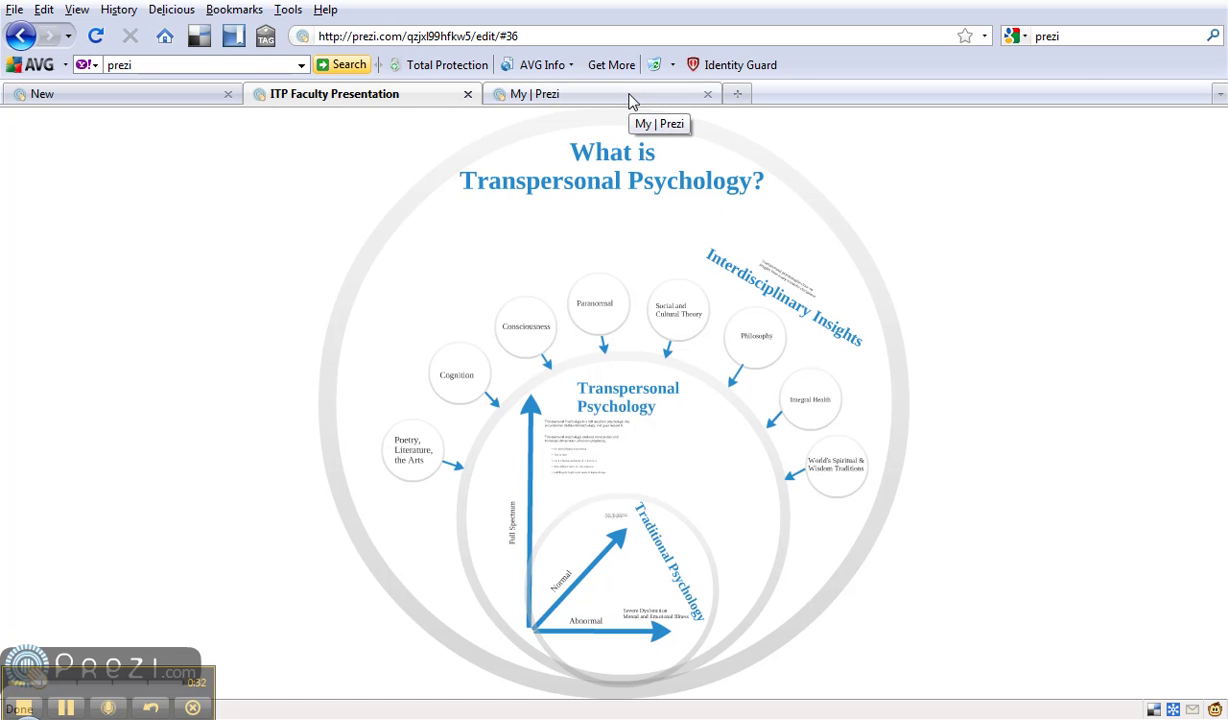
pyautogui.click(630, 100)
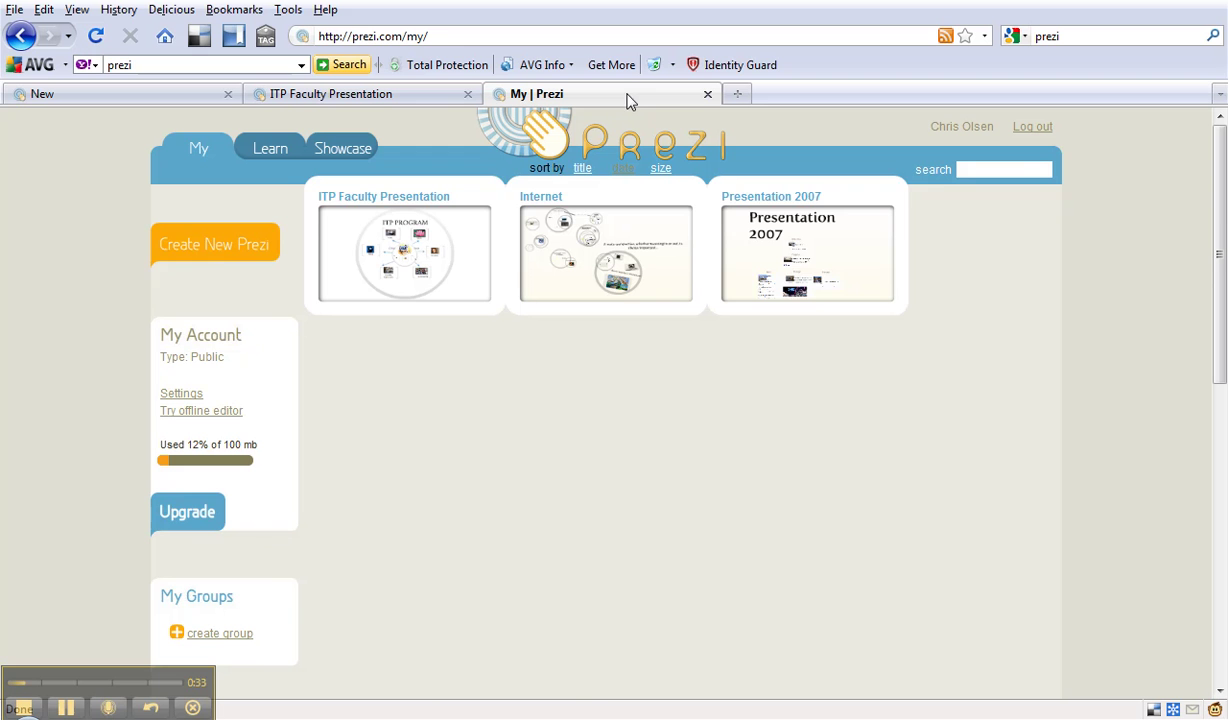
pyautogui.click(227, 250)
pyautogui.click(447, 201)
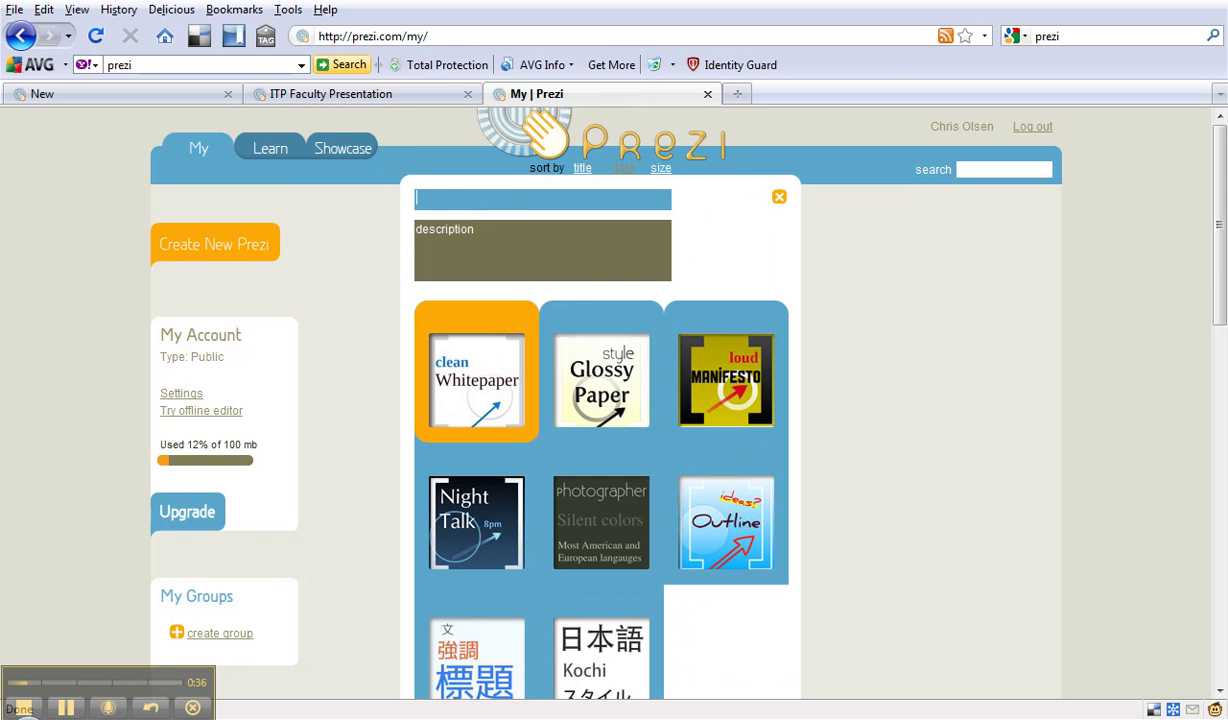
pyautogui.write('New')
pyautogui.click(430, 232)
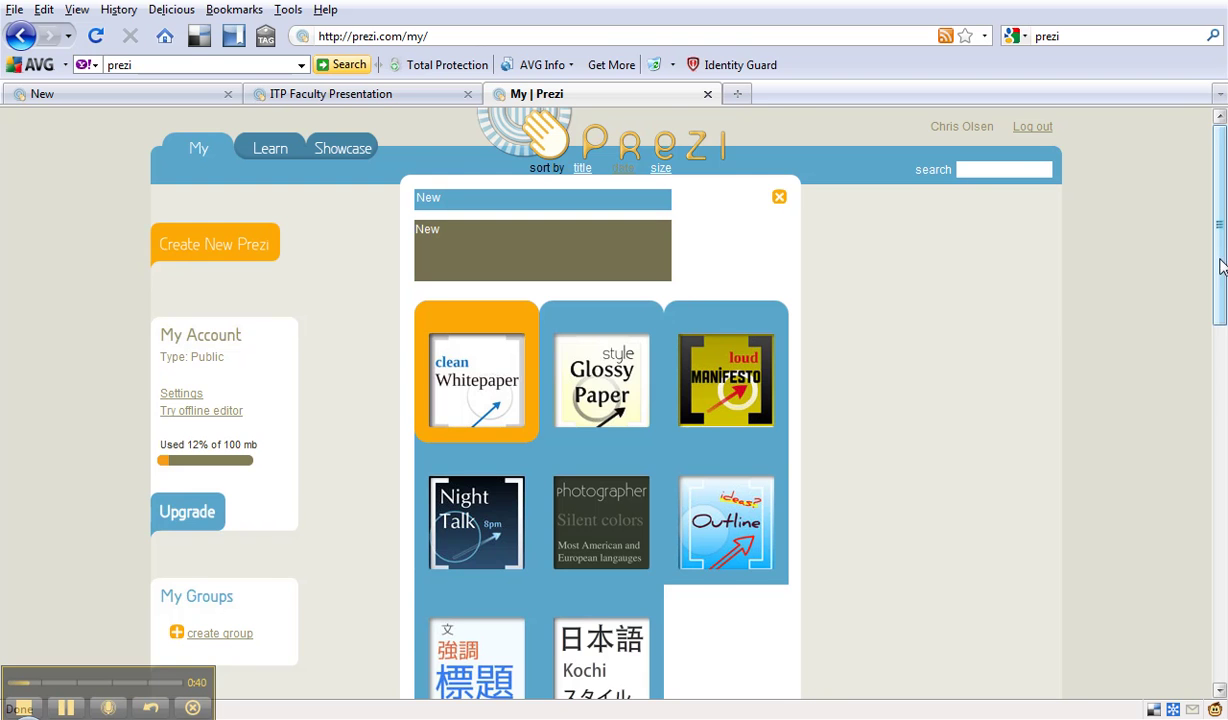
pyautogui.scroll(-5, 1170, 300)
pyautogui.click(767, 466)
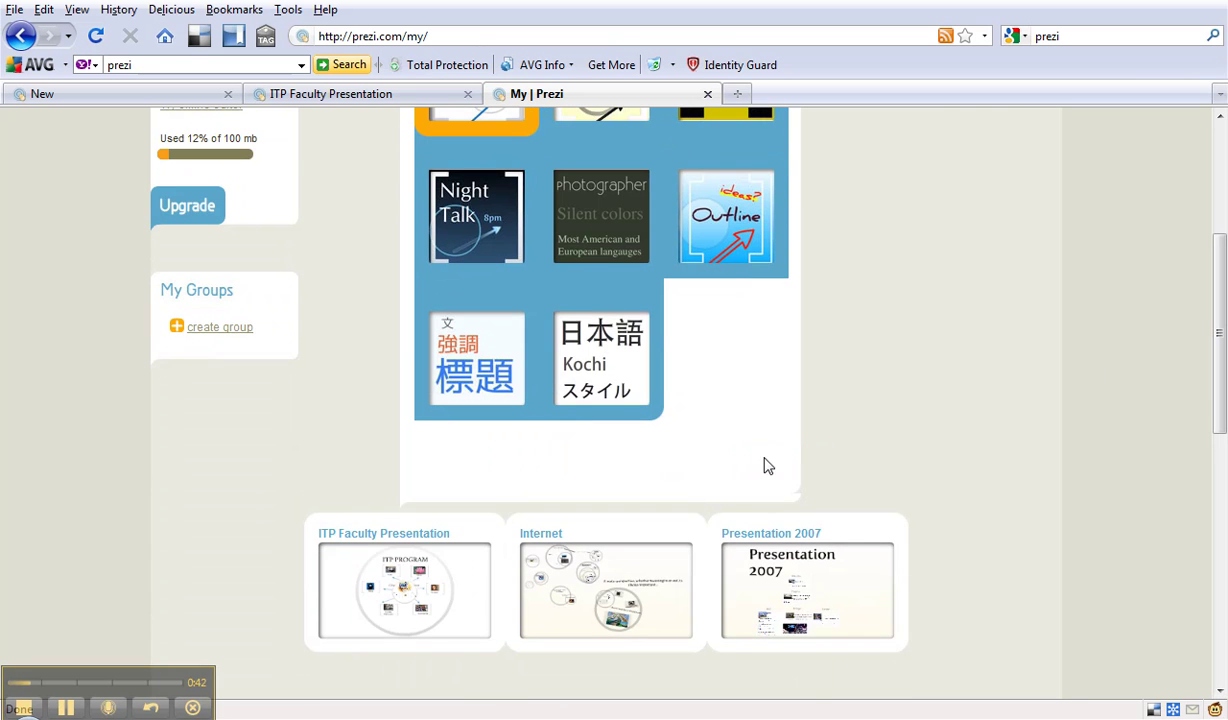
pyautogui.moveTo(1222, 322); pyautogui.dragTo(1217, 200)
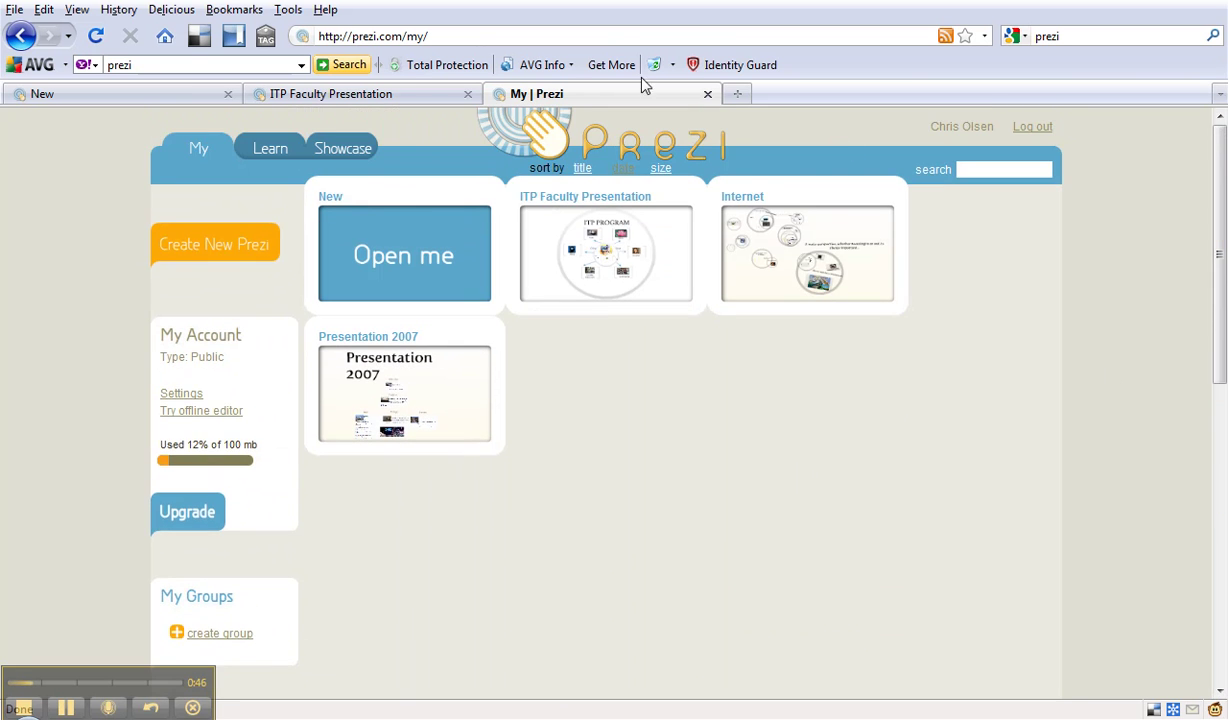
# - Open the "New" prezi for editing, play the welcome video briefly and dismiss it
pyautogui.click(378, 259)
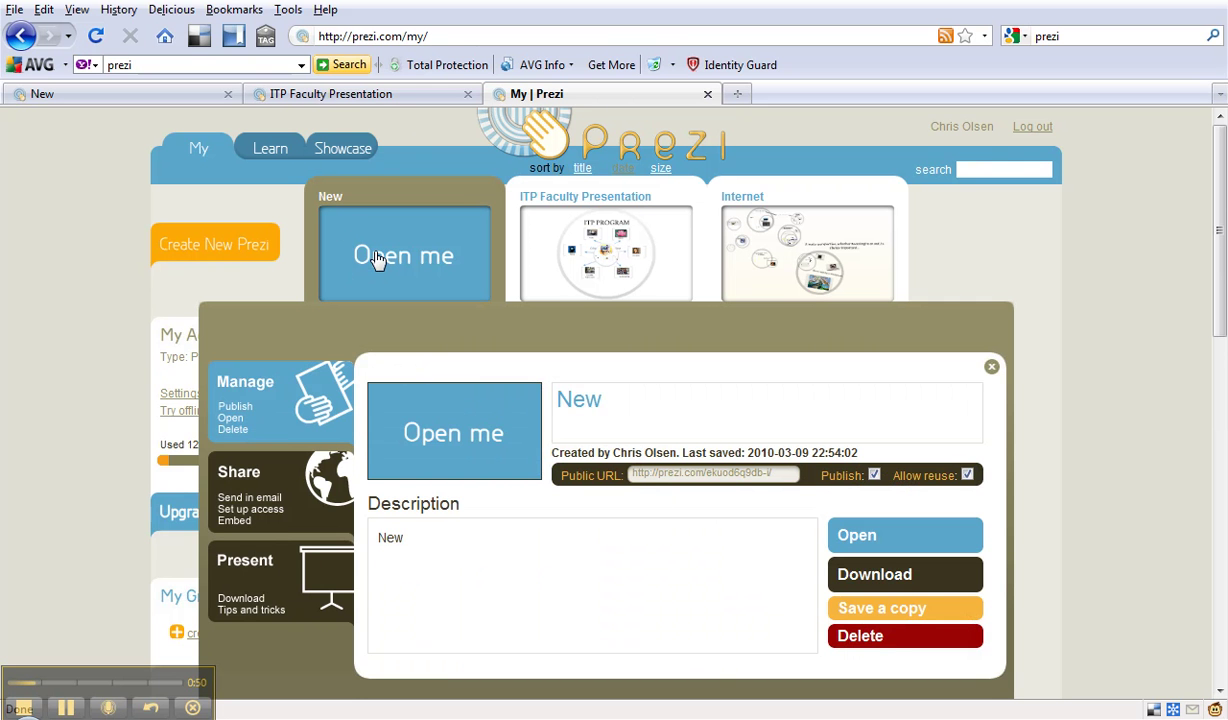
pyautogui.click(851, 541)
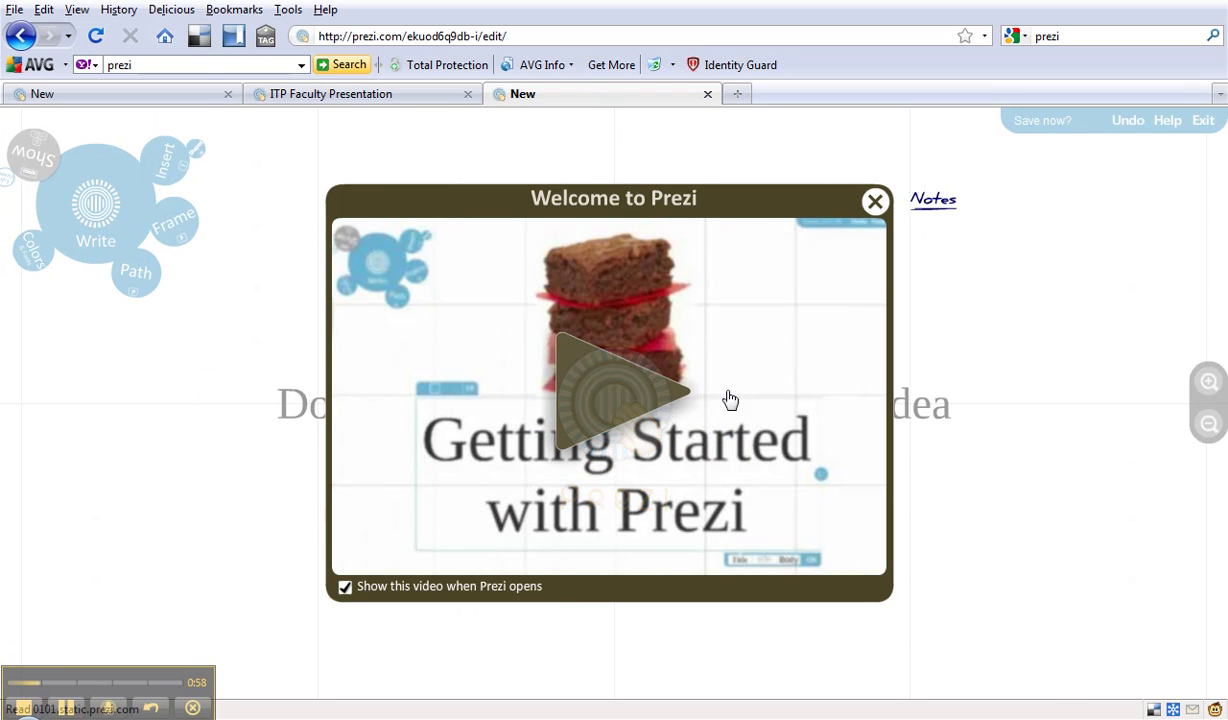
pyautogui.click(628, 397)
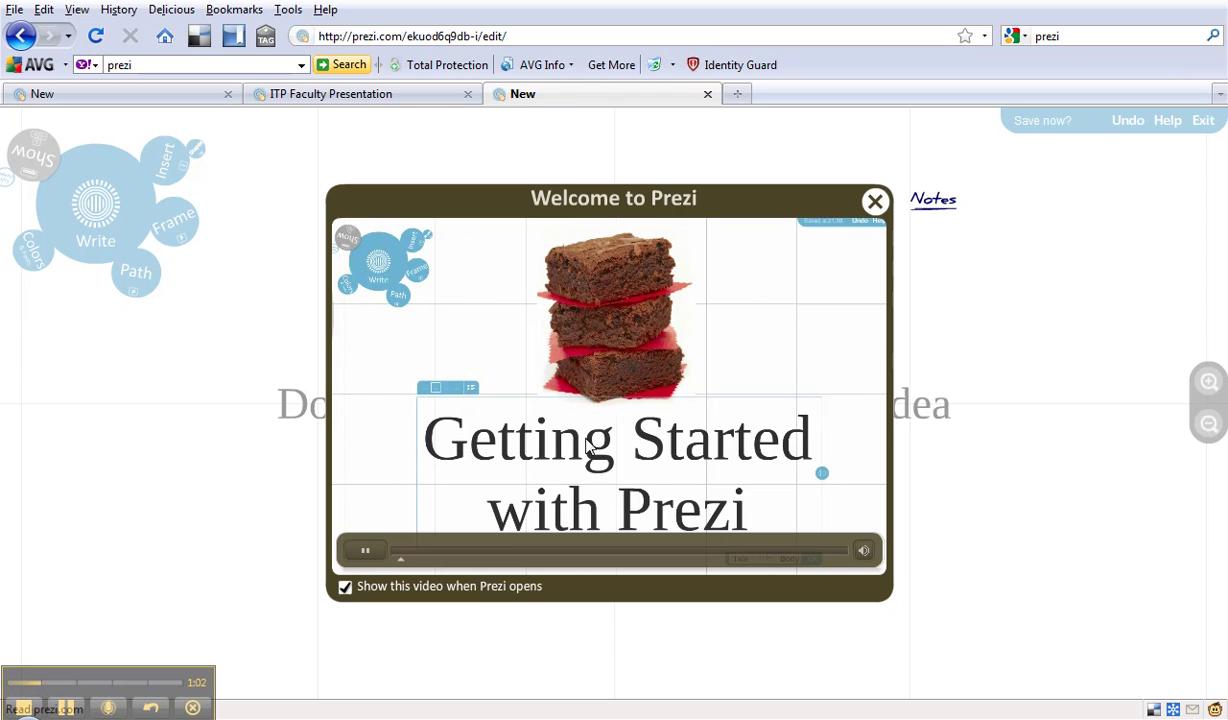
pyautogui.click(365, 550)
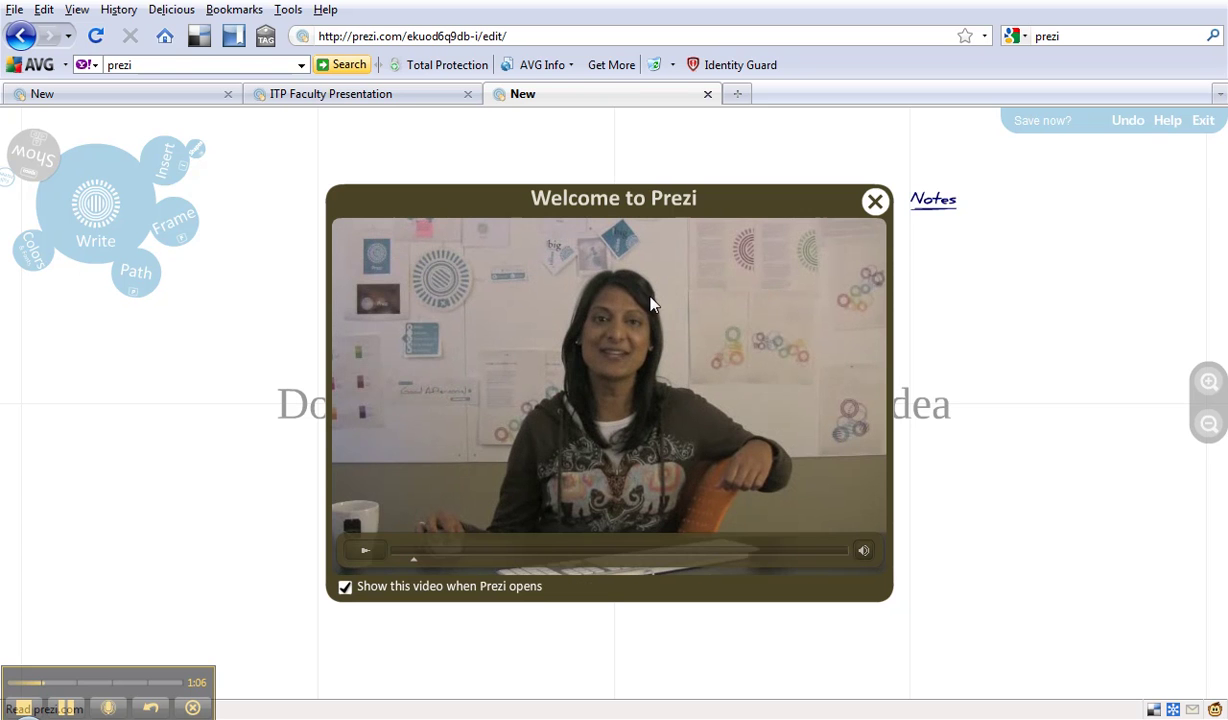
pyautogui.click(874, 202)
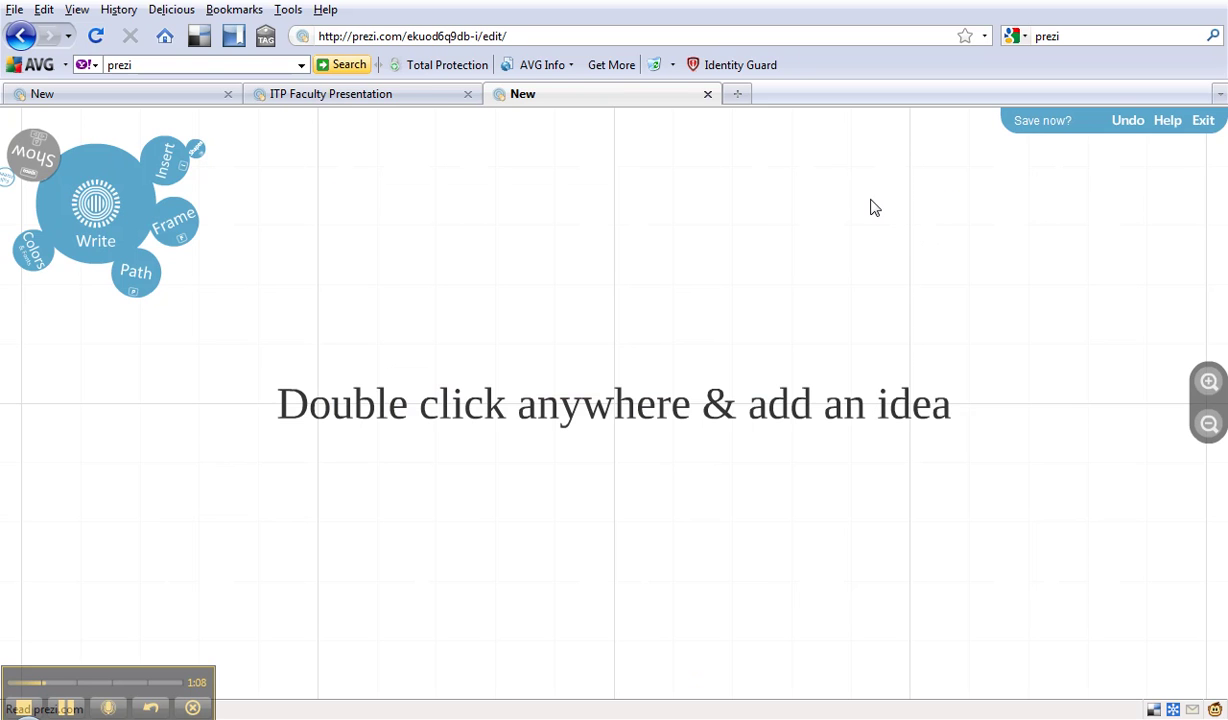
# - Compare the finished ITP Faculty Presentation with the new canvas and try zooming the canvas in and out
pyautogui.click(365, 92)
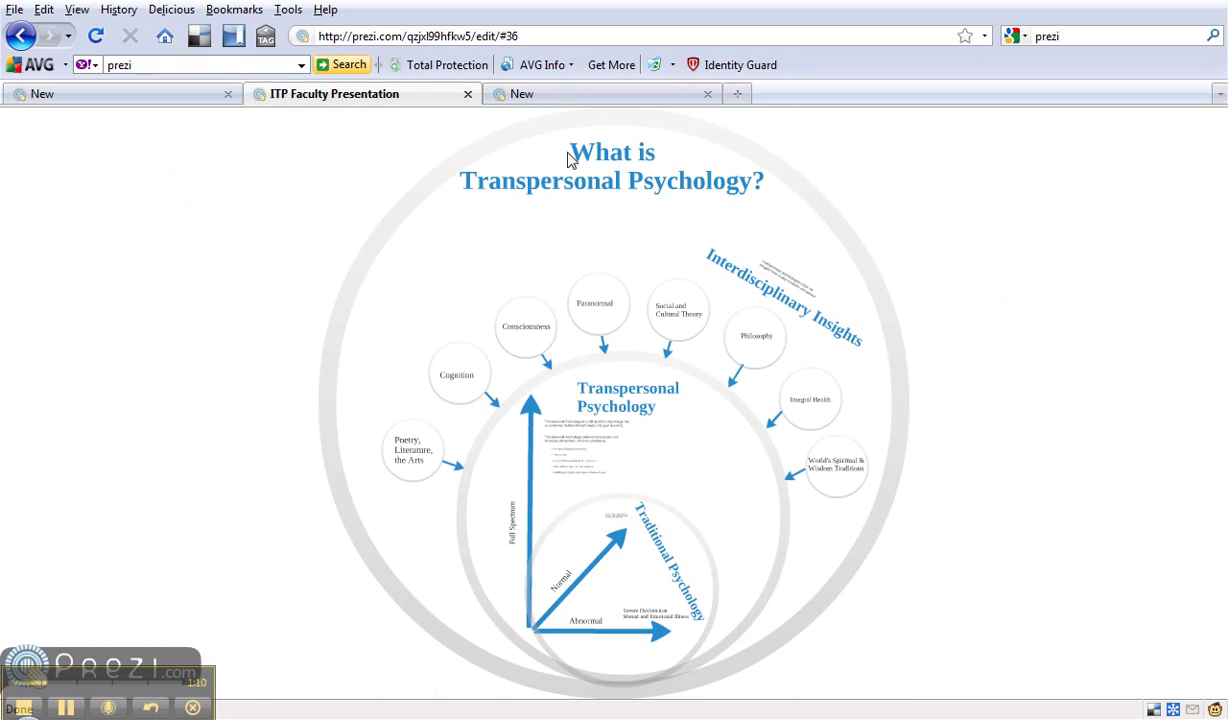
pyautogui.click(575, 95)
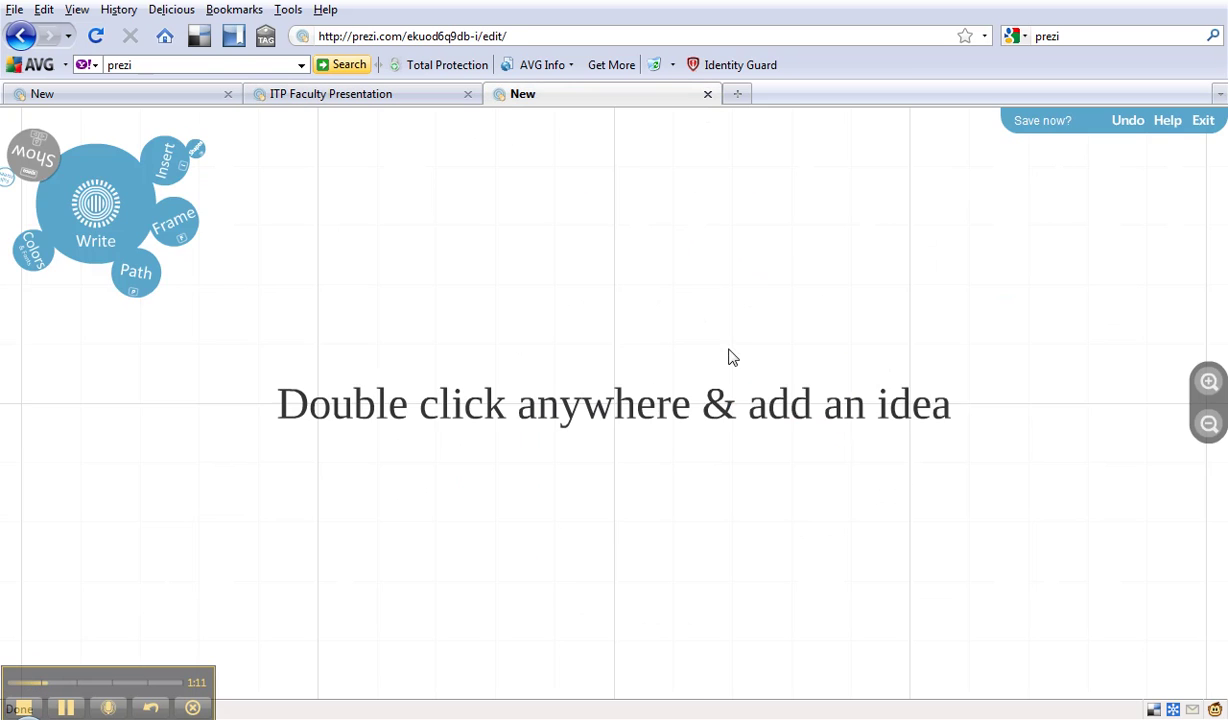
pyautogui.click(347, 100)
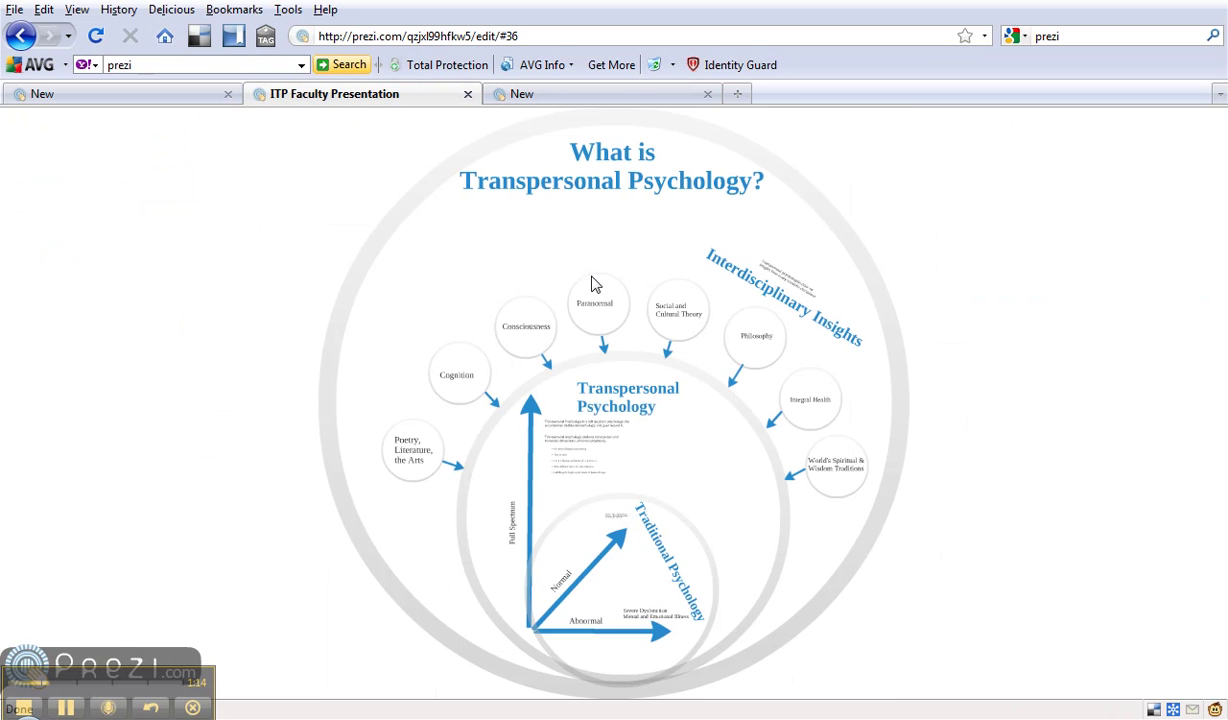
pyautogui.click(573, 98)
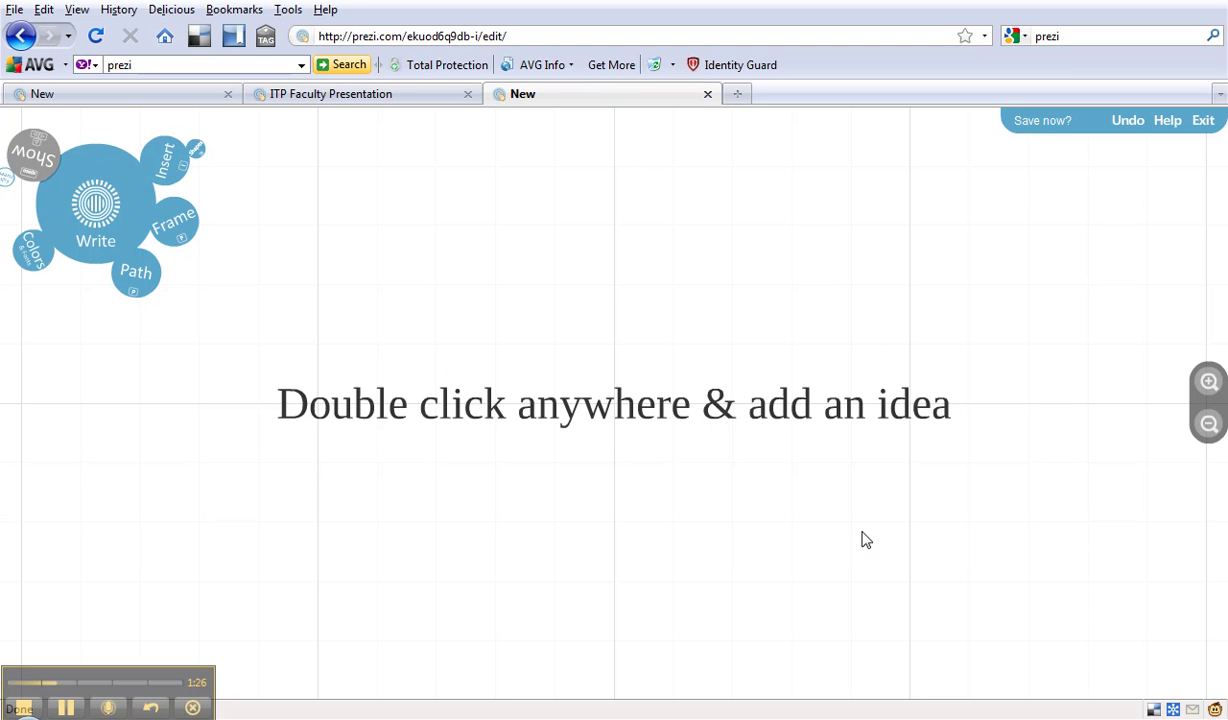
pyautogui.click(1209, 381)
pyautogui.click(1208, 424)
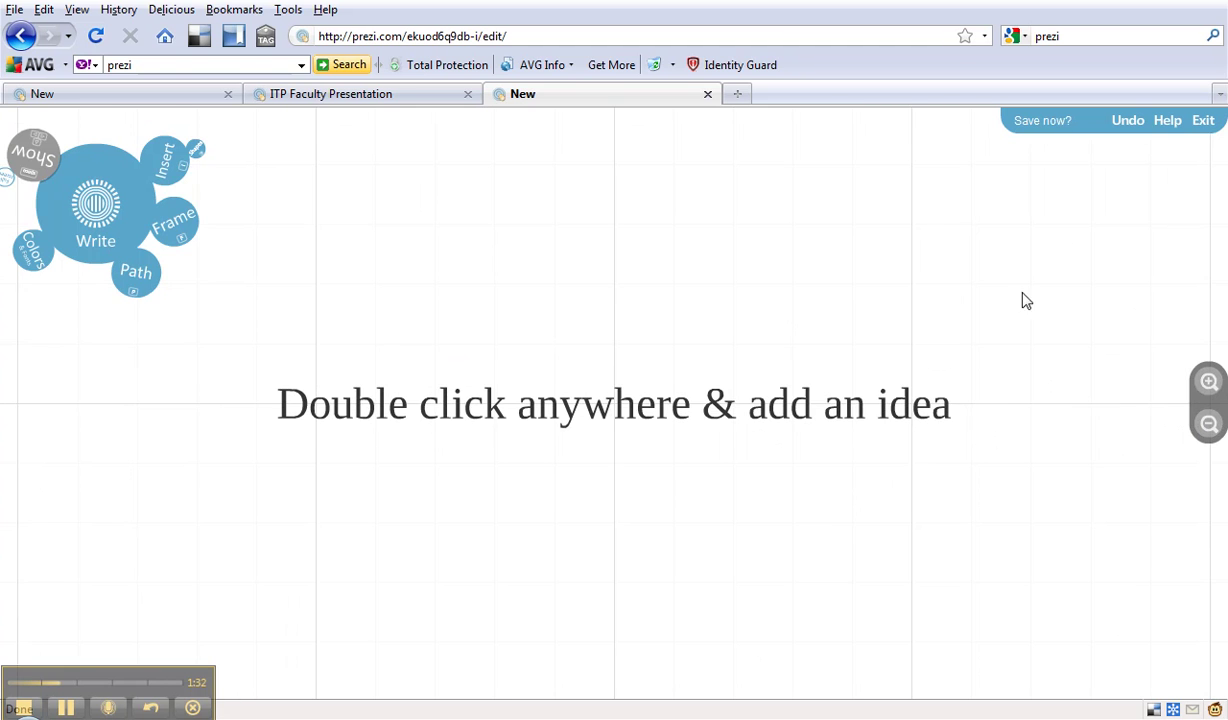
# - Look at a blank title slide in PowerPoint, switch back to Prezi and examine the editing tools, including the Path options
pyautogui.doubleClick(550, 393)
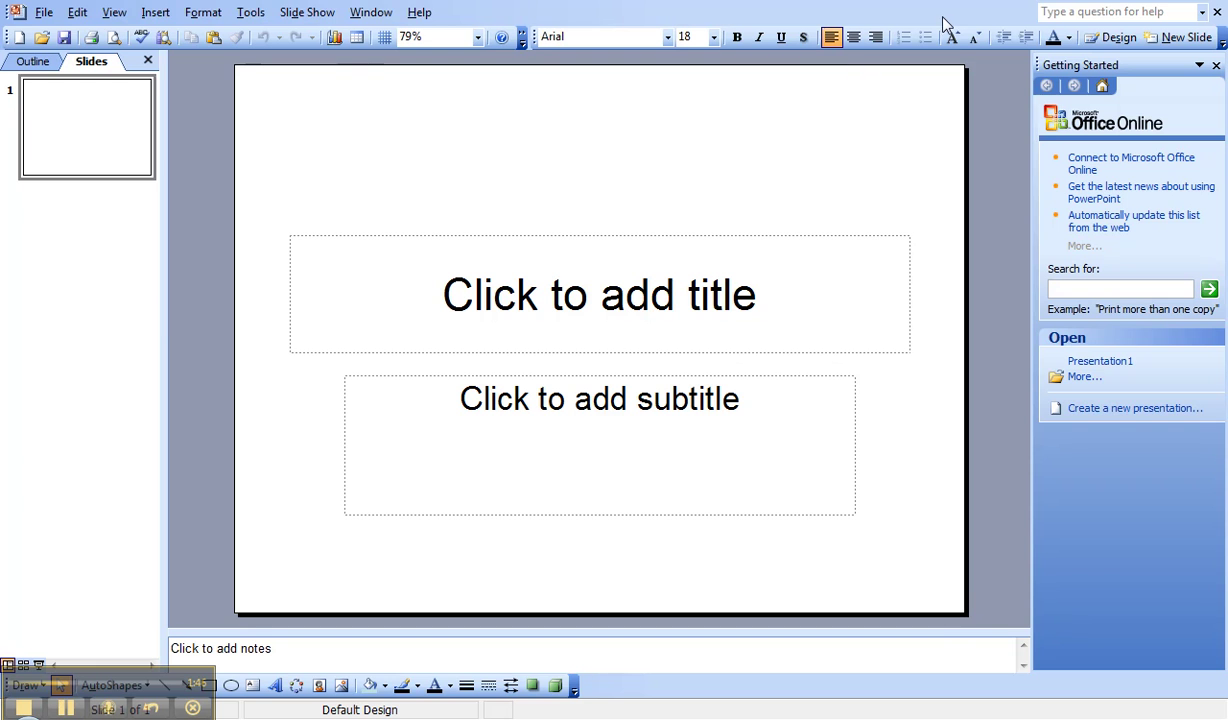
pyautogui.click(44, 14)
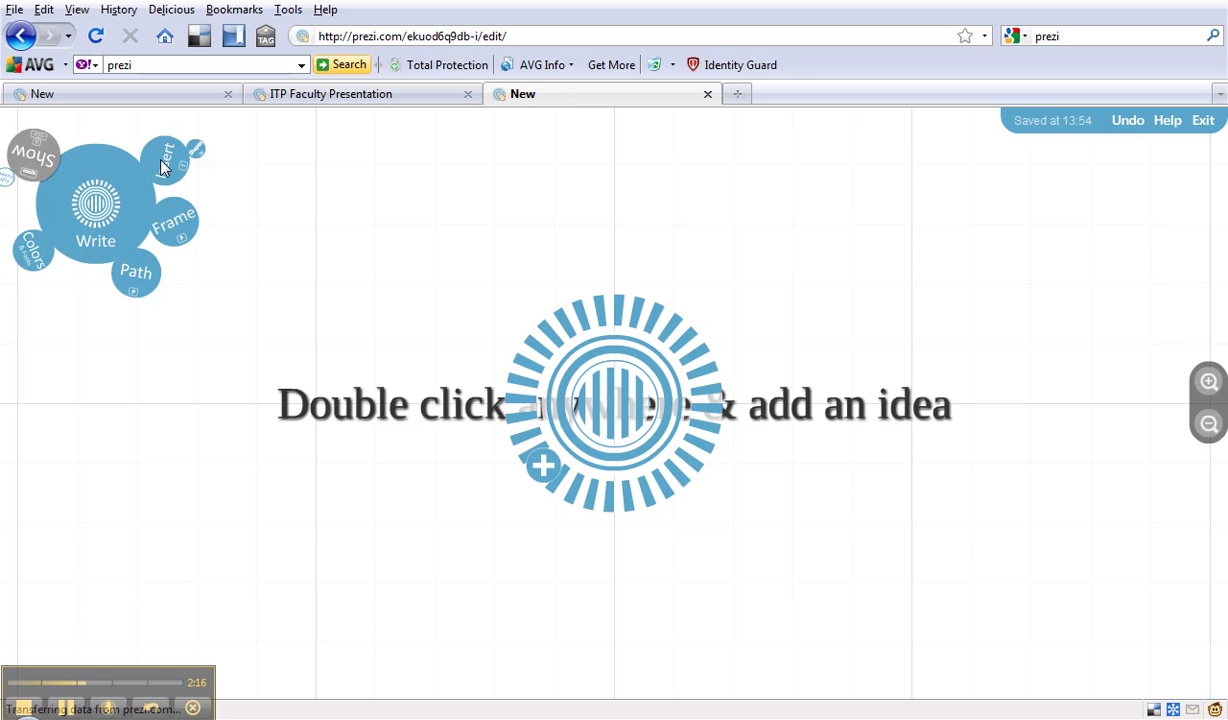
pyautogui.click(168, 220)
pyautogui.click(33, 146)
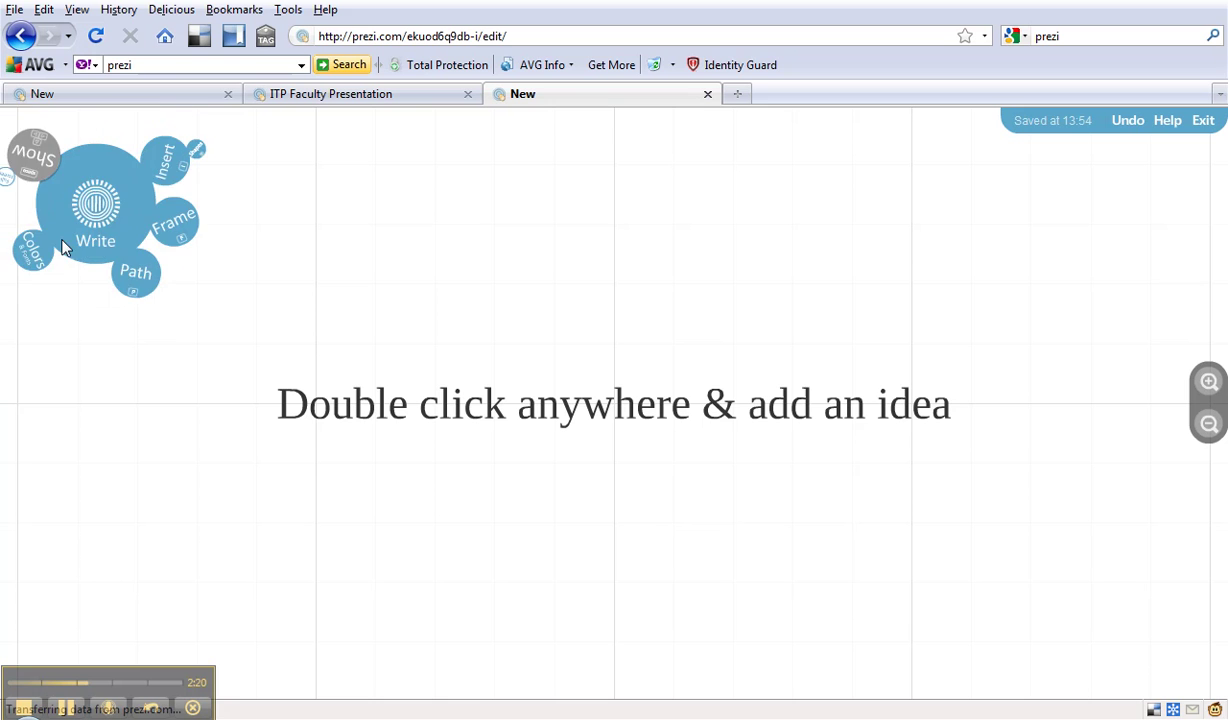
pyautogui.click(124, 268)
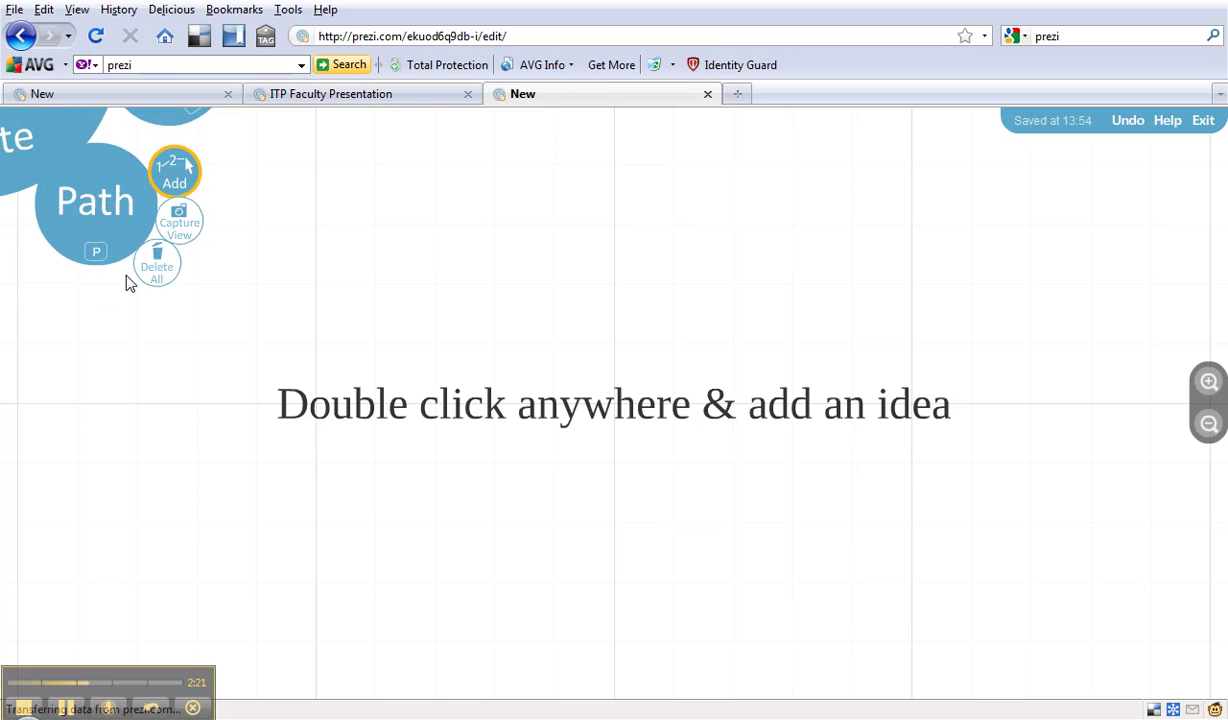
pyautogui.click(58, 137)
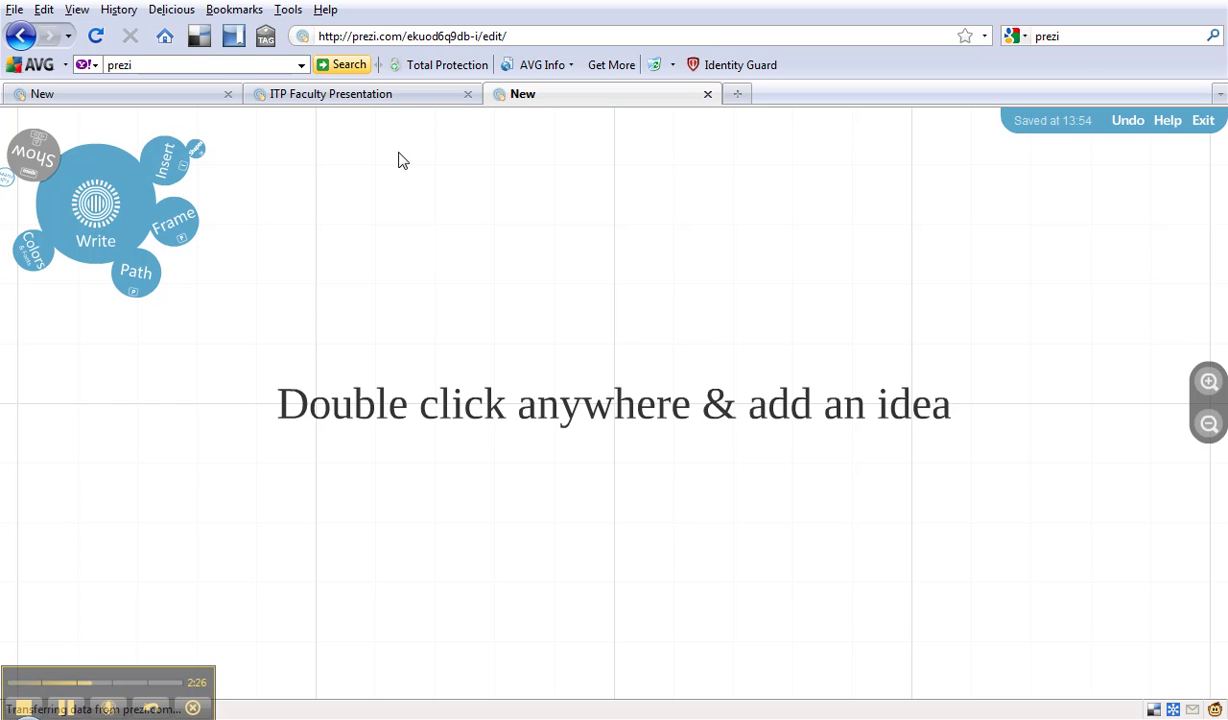
# - Move the placeholder text slightly up and to the left, enlarging it a little and tilting it clockwise
pyautogui.click(603, 420)
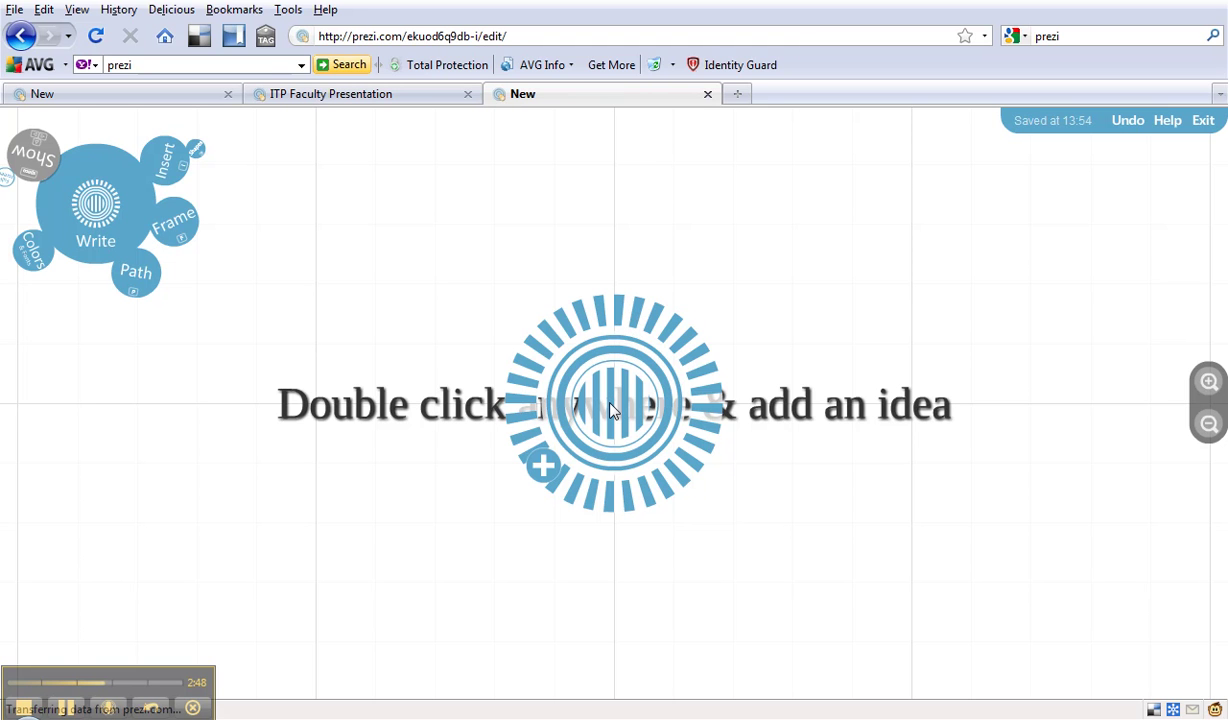
pyautogui.moveTo(616, 405); pyautogui.dragTo(593, 345)
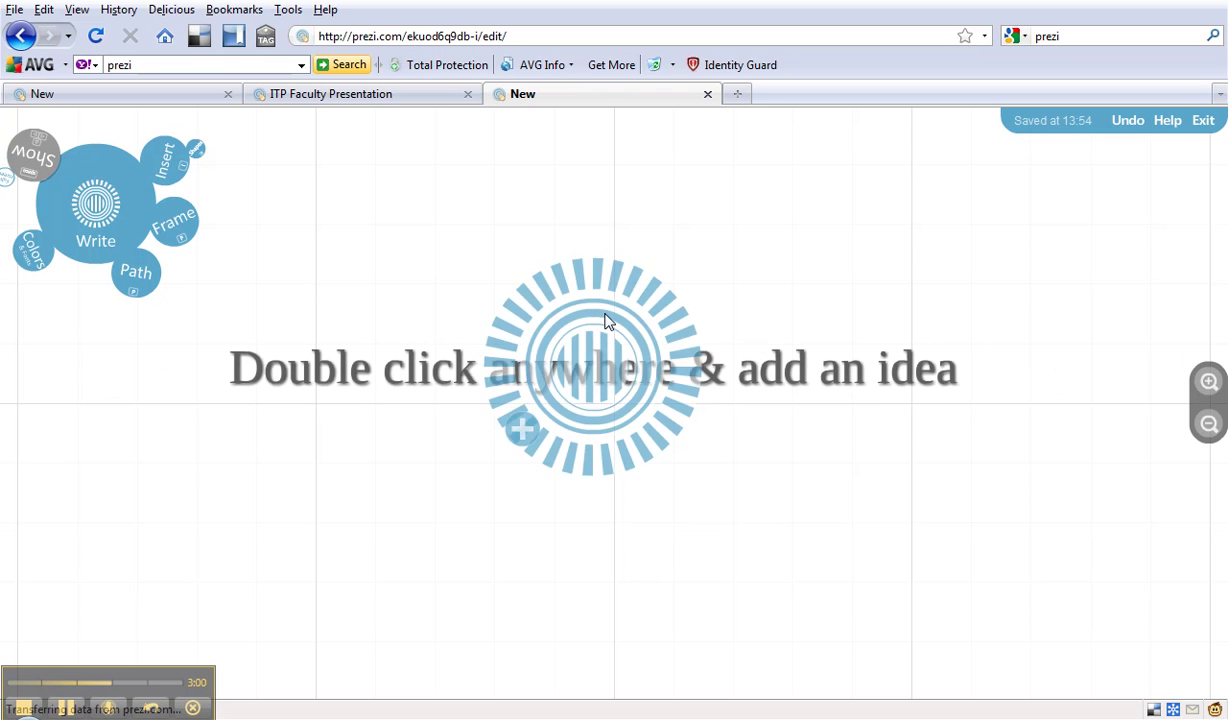
pyautogui.moveTo(632, 291)
pyautogui.mouseDown()
pyautogui.moveTo(652, 309)
pyautogui.moveTo(658, 356)
pyautogui.moveTo(652, 293)
pyautogui.moveTo(584, 296)
pyautogui.moveTo(619, 304)
pyautogui.moveTo(636, 340)
pyautogui.moveTo(658, 319)
pyautogui.moveTo(624, 299)
pyautogui.mouseUp()
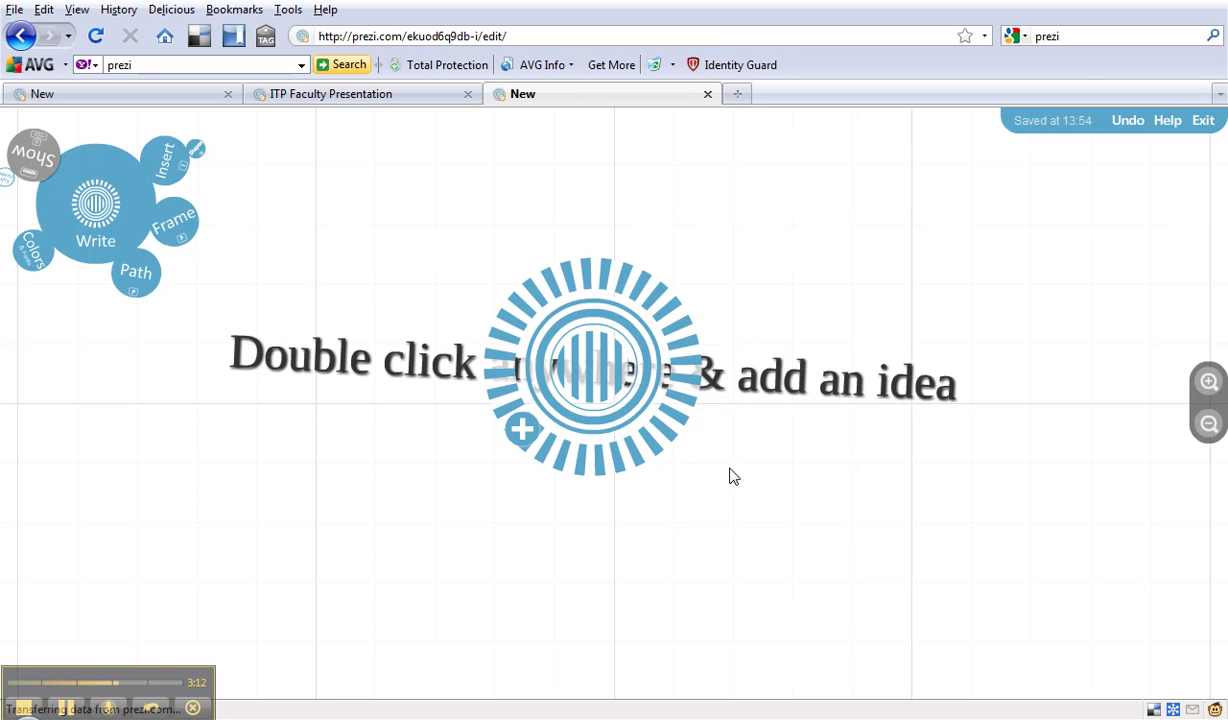
# - Glance at the ITP Faculty Presentation, return to the new prezi and delete its placeholder text
pyautogui.click(372, 98)
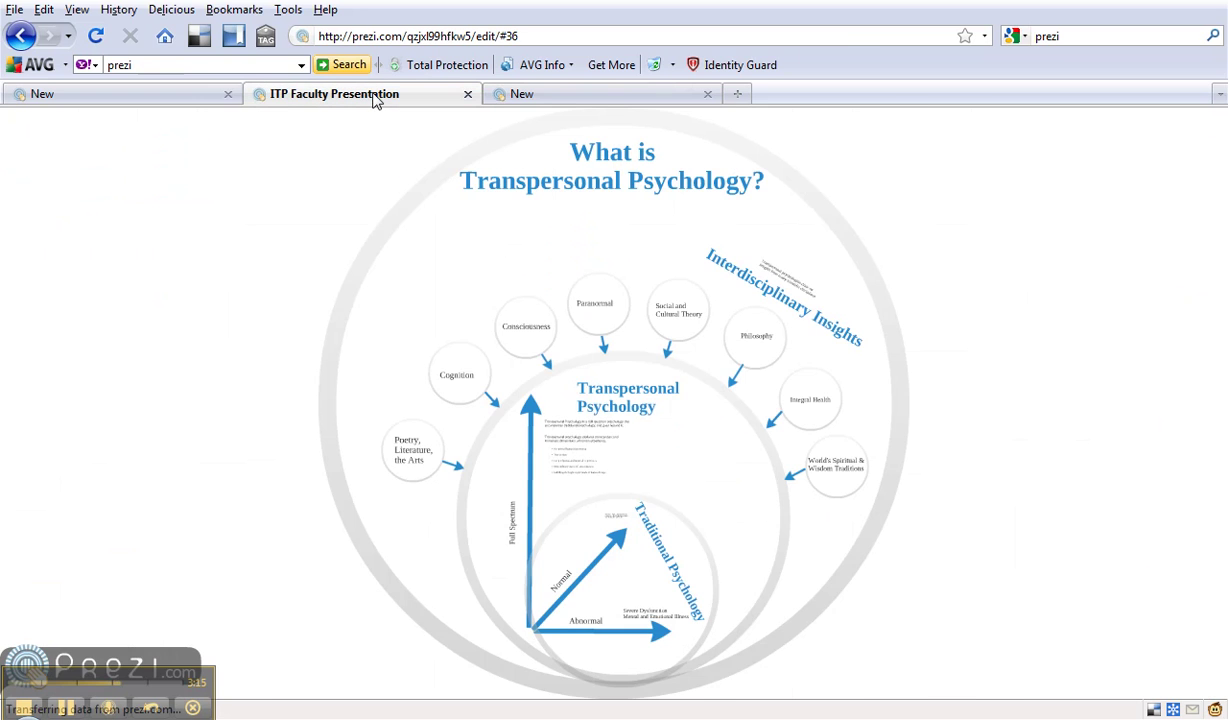
pyautogui.click(612, 98)
pyautogui.click(523, 434)
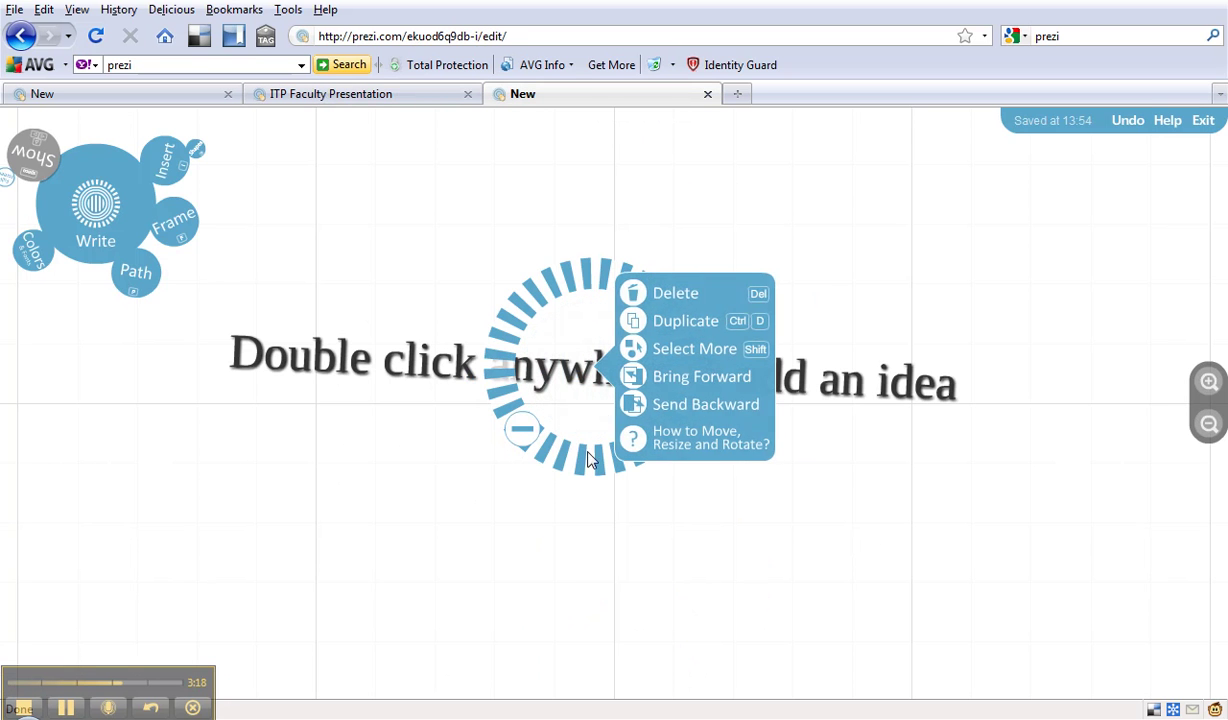
pyautogui.click(677, 296)
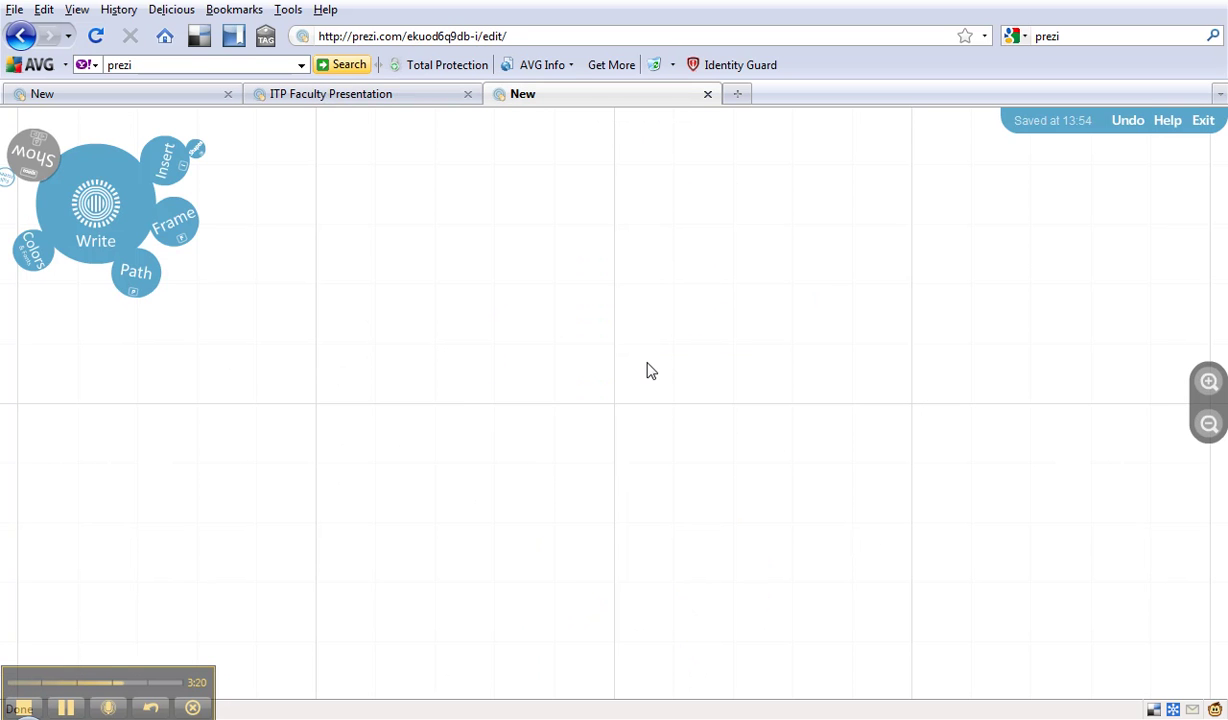
# - Check the heading in the ITP Faculty Presentation, return to the new prezi and add the text "What is Transpersonal Psychology?" near the canvas top
pyautogui.click(318, 96)
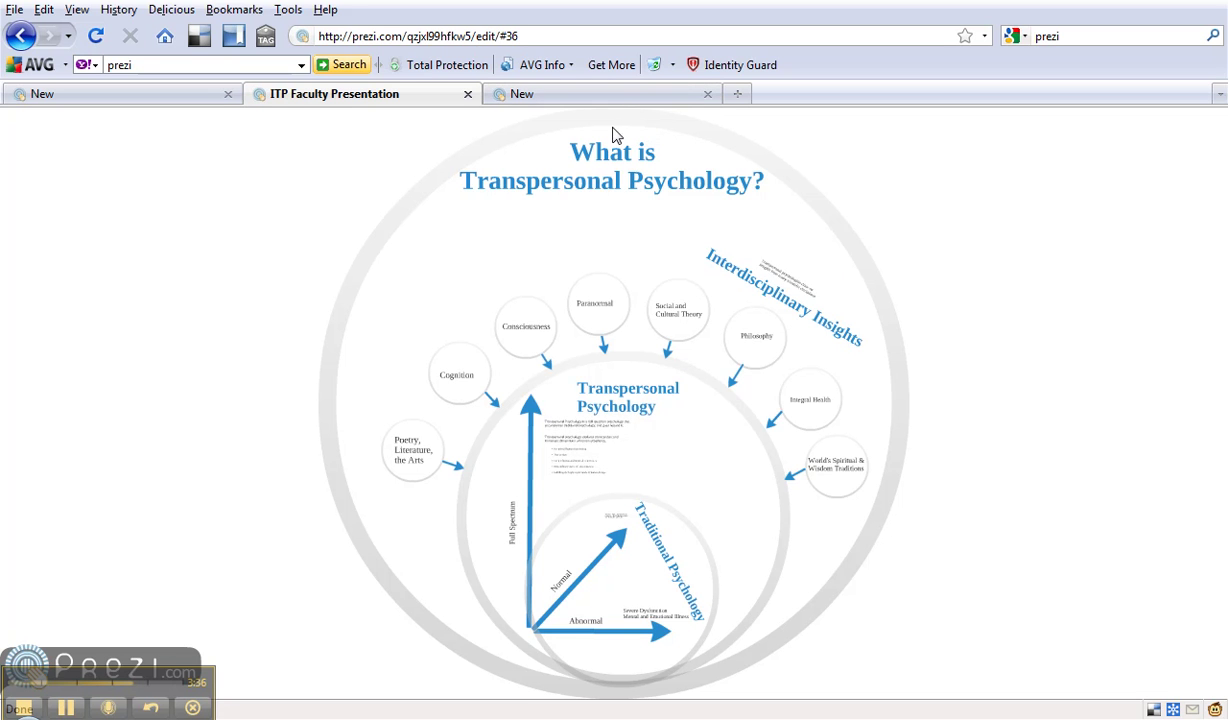
pyautogui.click(617, 97)
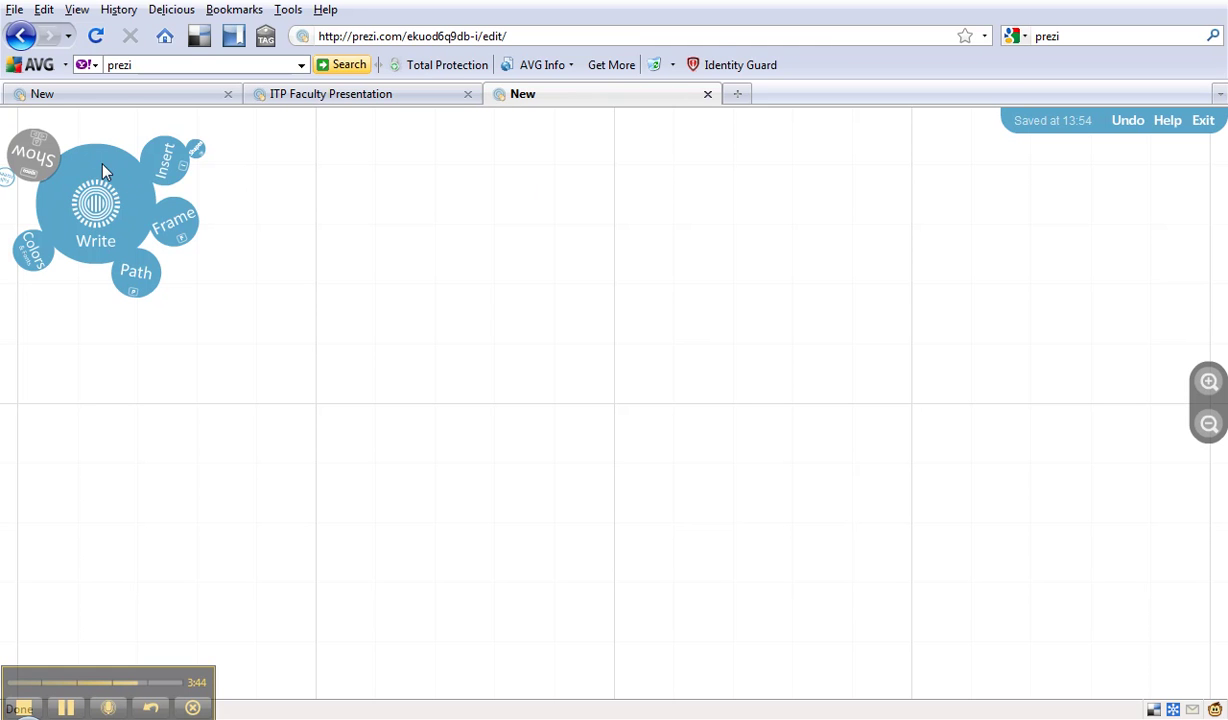
pyautogui.doubleClick(473, 190)
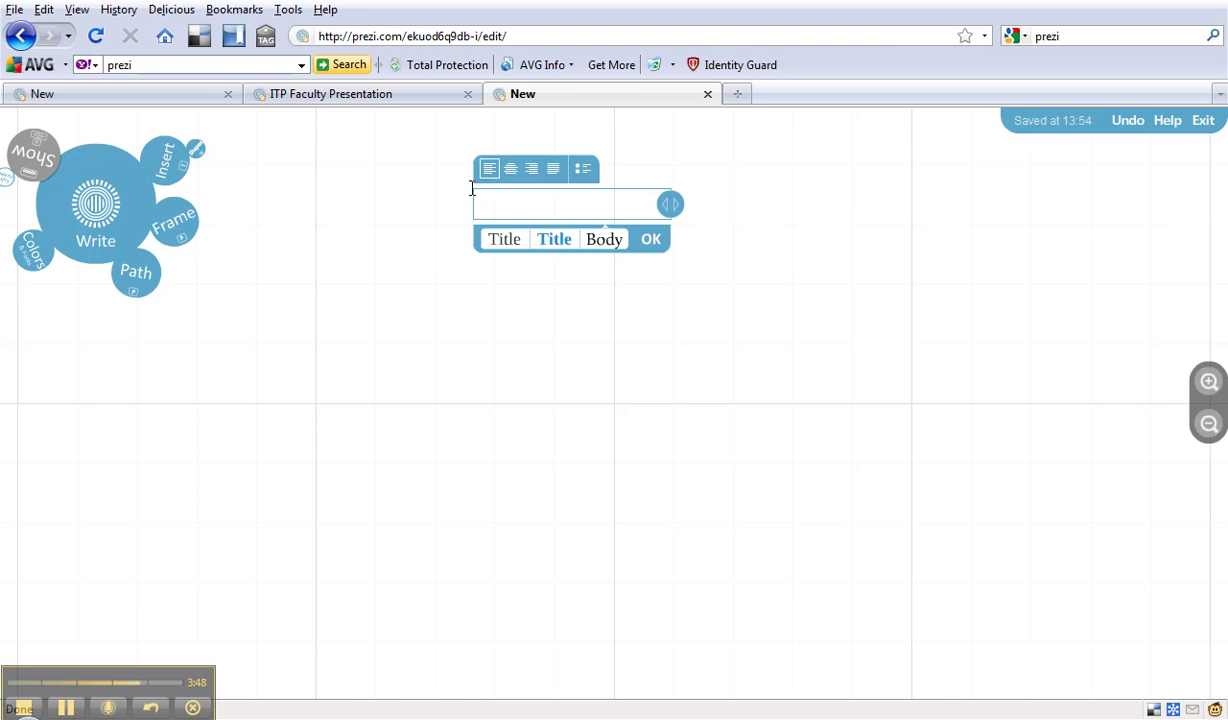
pyautogui.write('What is Transpersonal')
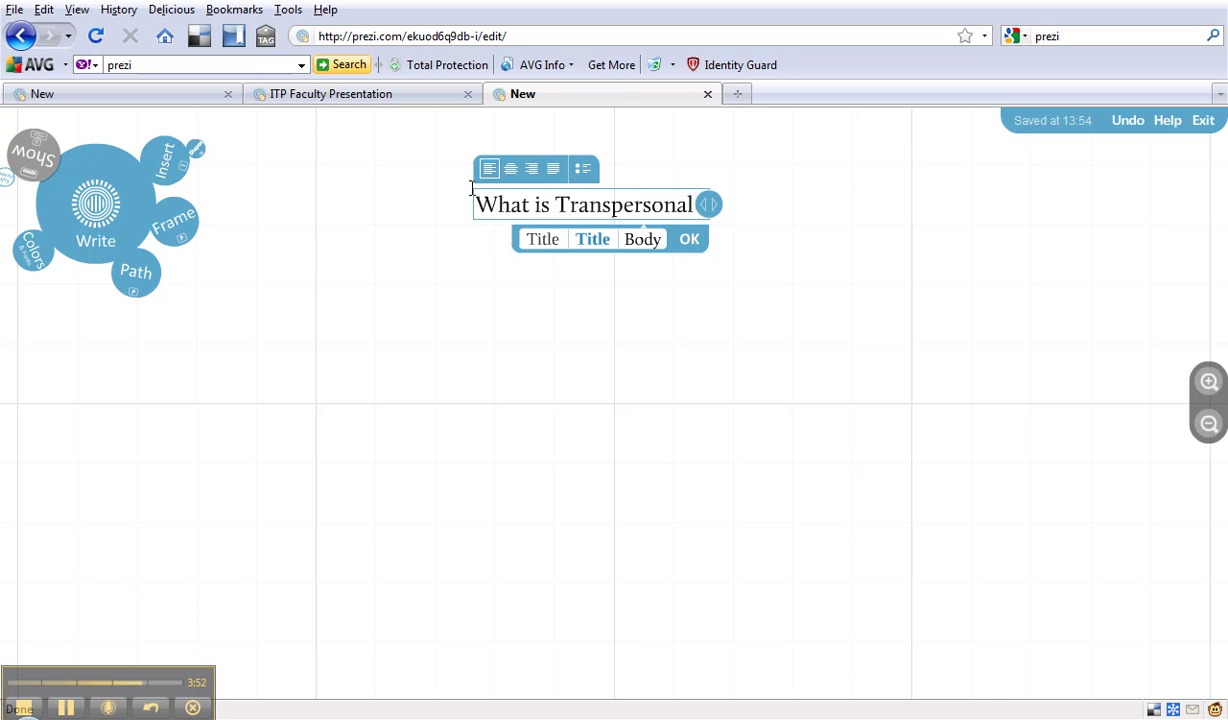
pyautogui.write(' Psychology')
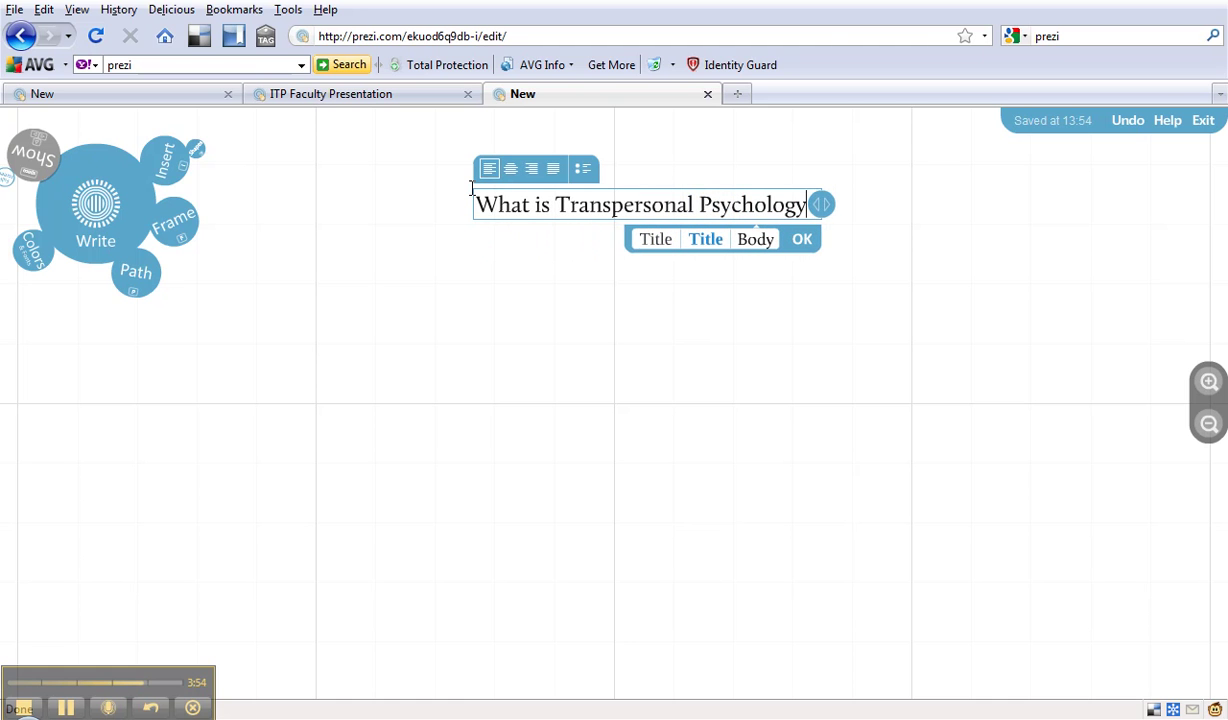
pyautogui.write('?')
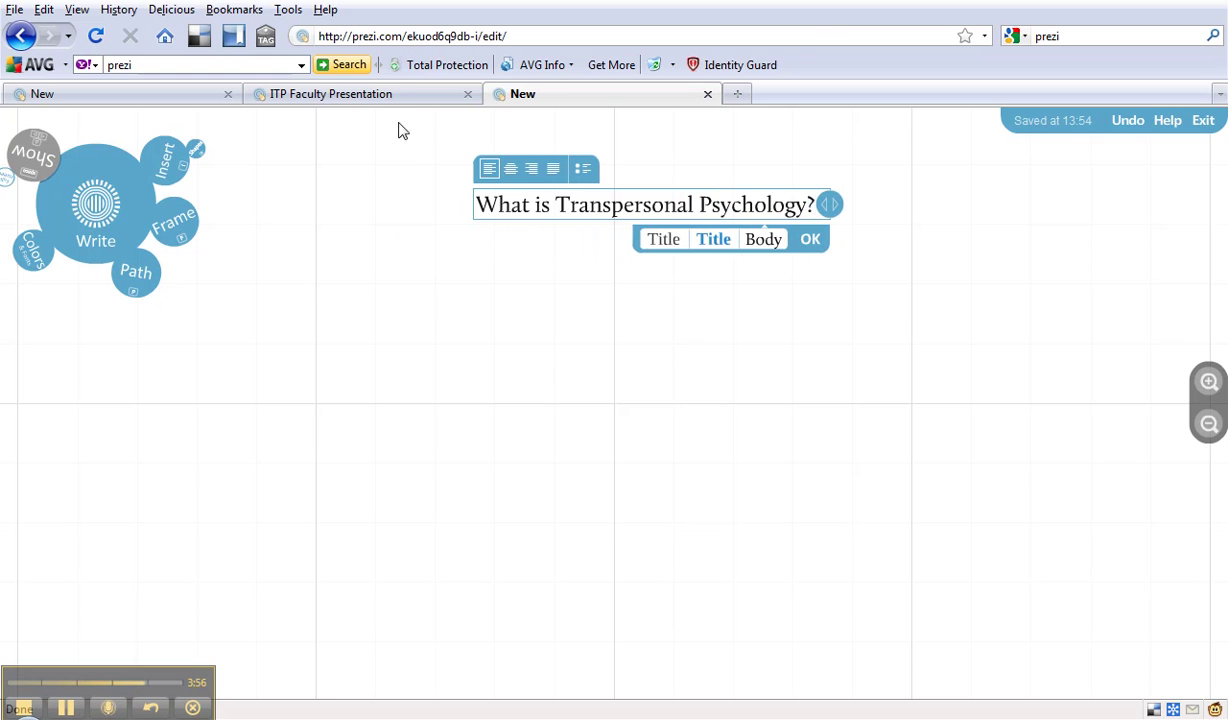
# - Break the heading into two lines after "What is", comparing it with the heading in the ITP Faculty Presentation
pyautogui.click(348, 93)
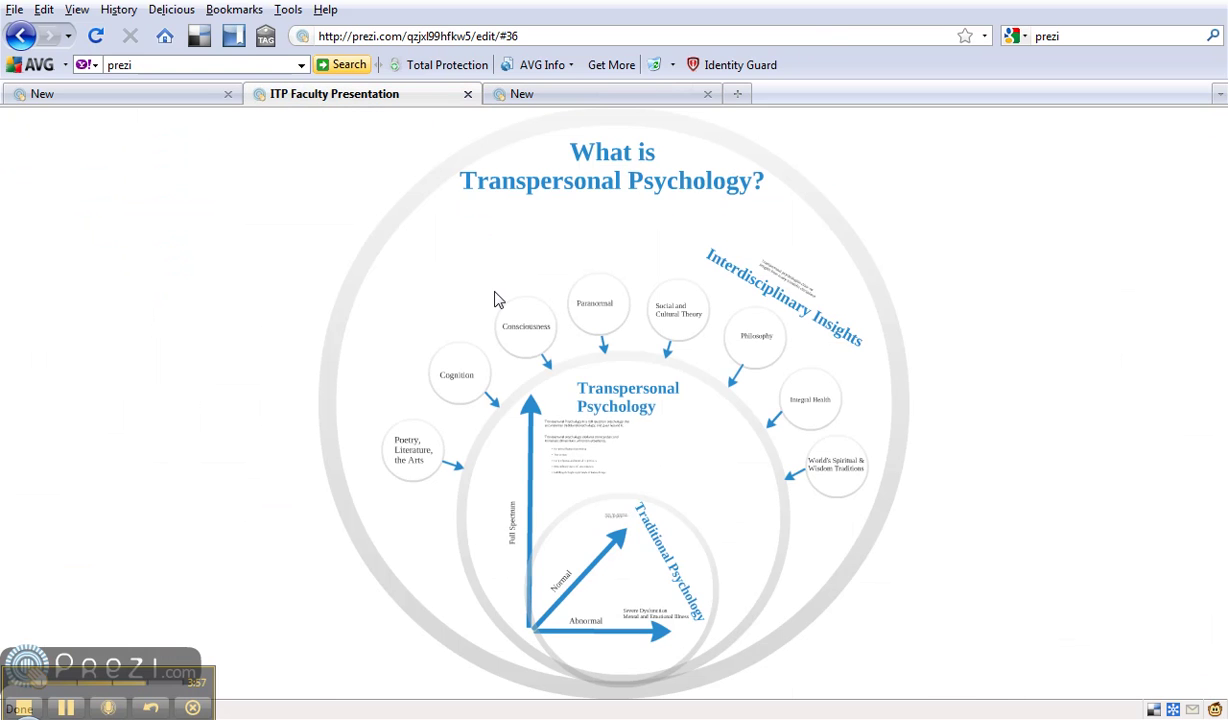
pyautogui.click(600, 94)
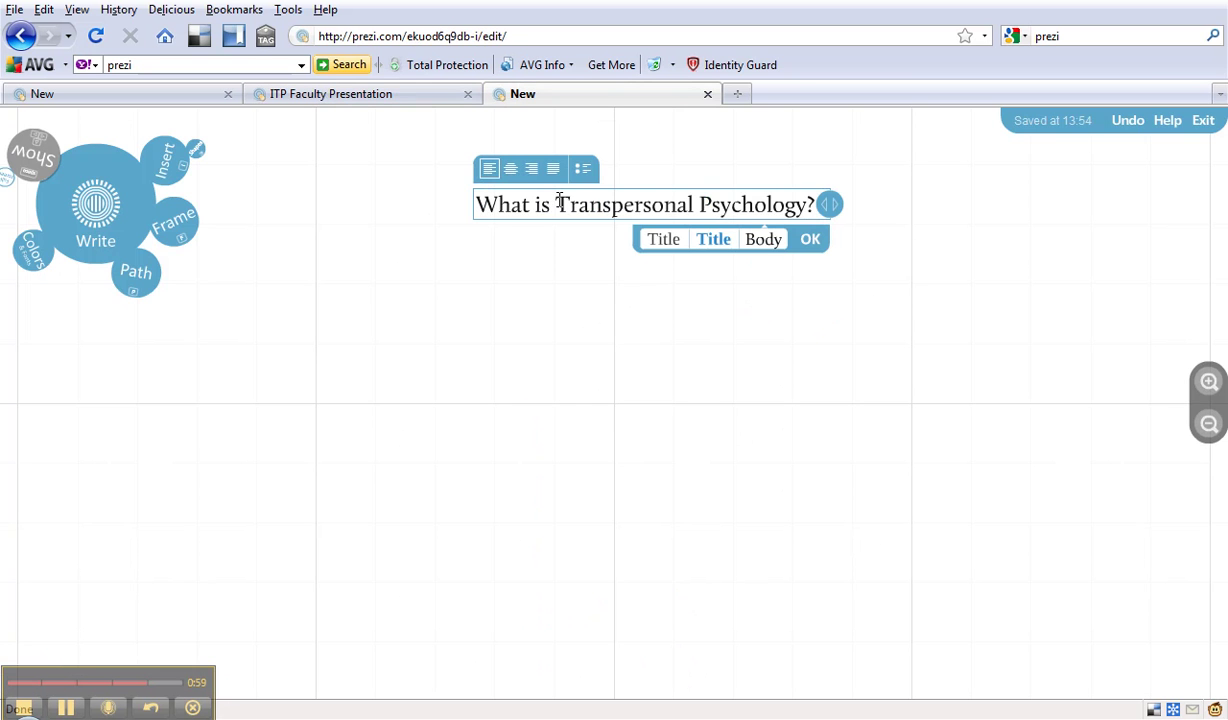
pyautogui.press('Return')
pyautogui.click(342, 94)
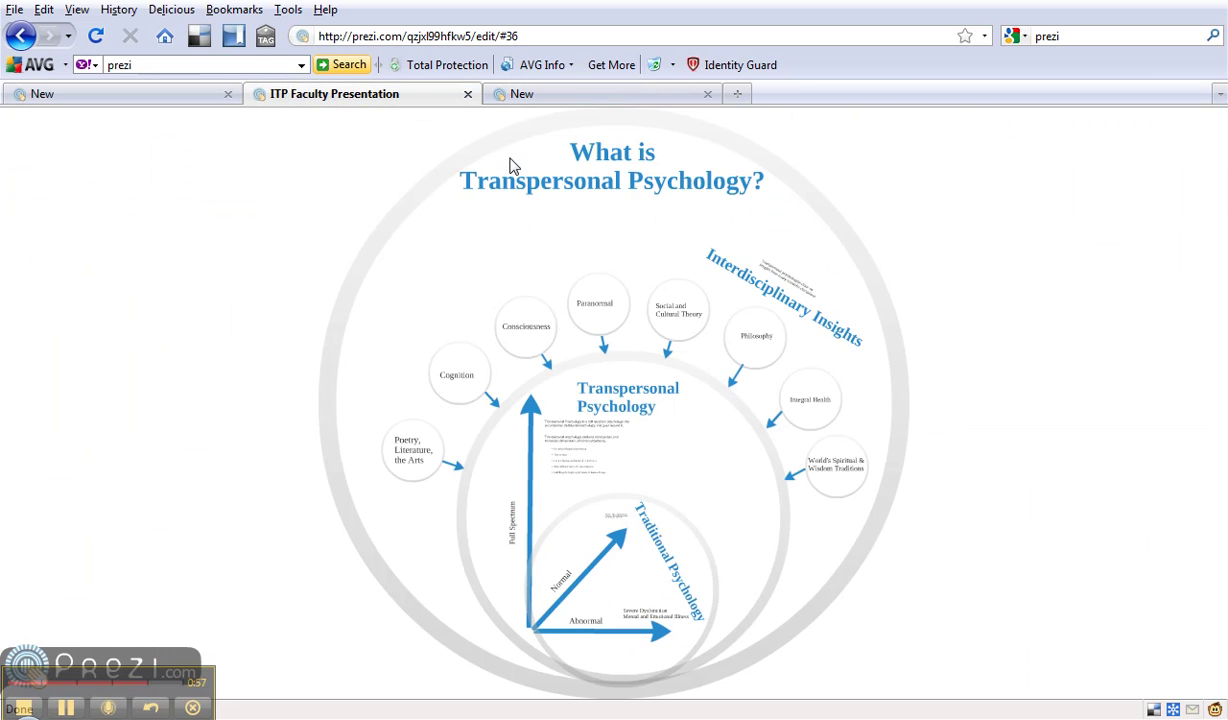
pyautogui.click(581, 98)
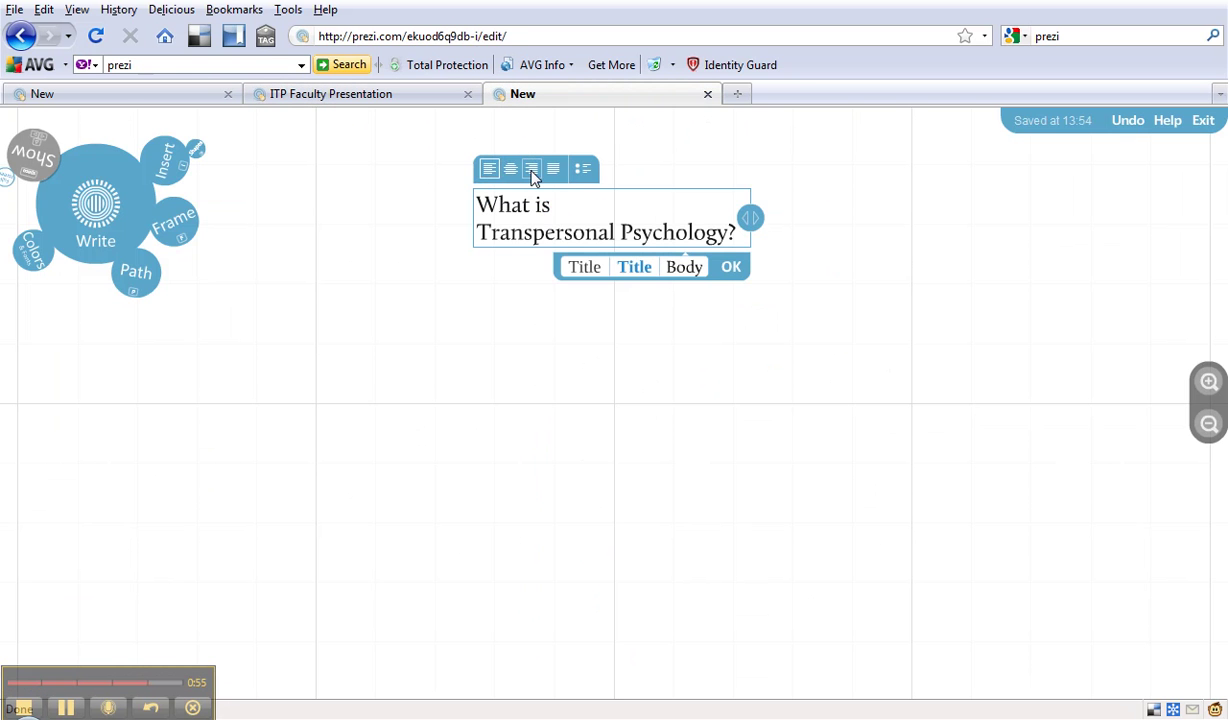
# - Right-align the heading's second line, center the "What is" line and apply the bold blue Title style
pyautogui.click(533, 172)
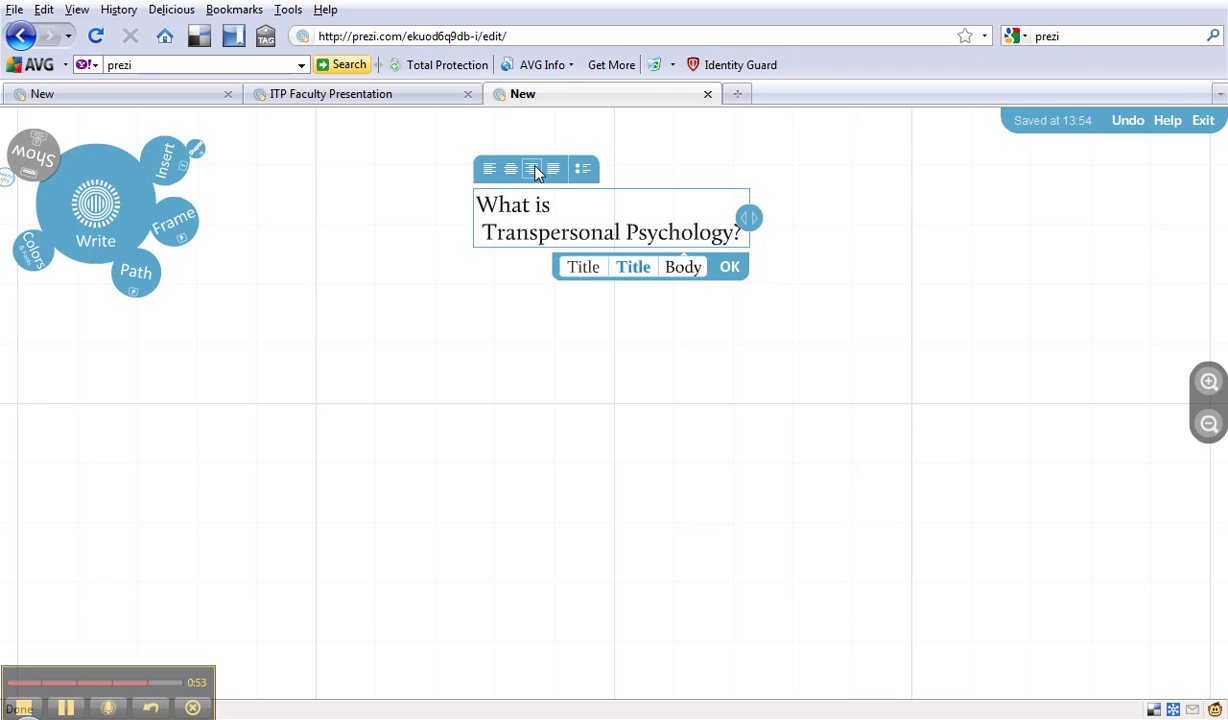
pyautogui.click(536, 172)
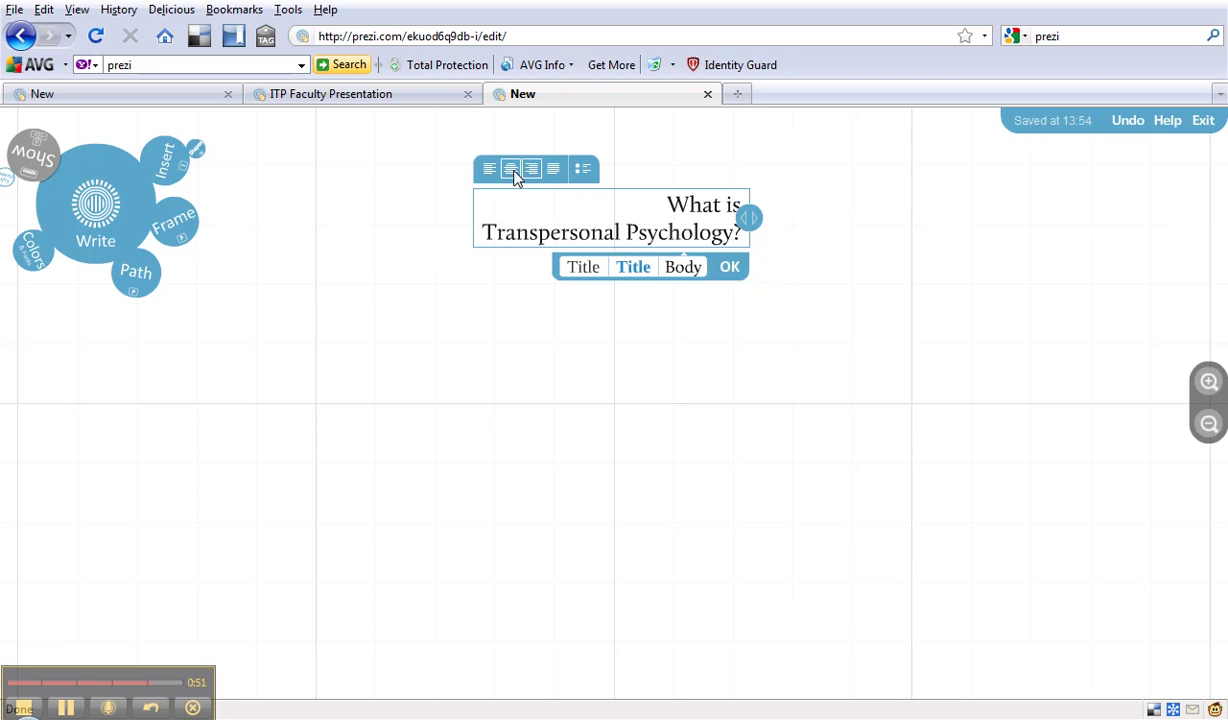
pyautogui.click(511, 172)
pyautogui.click(633, 270)
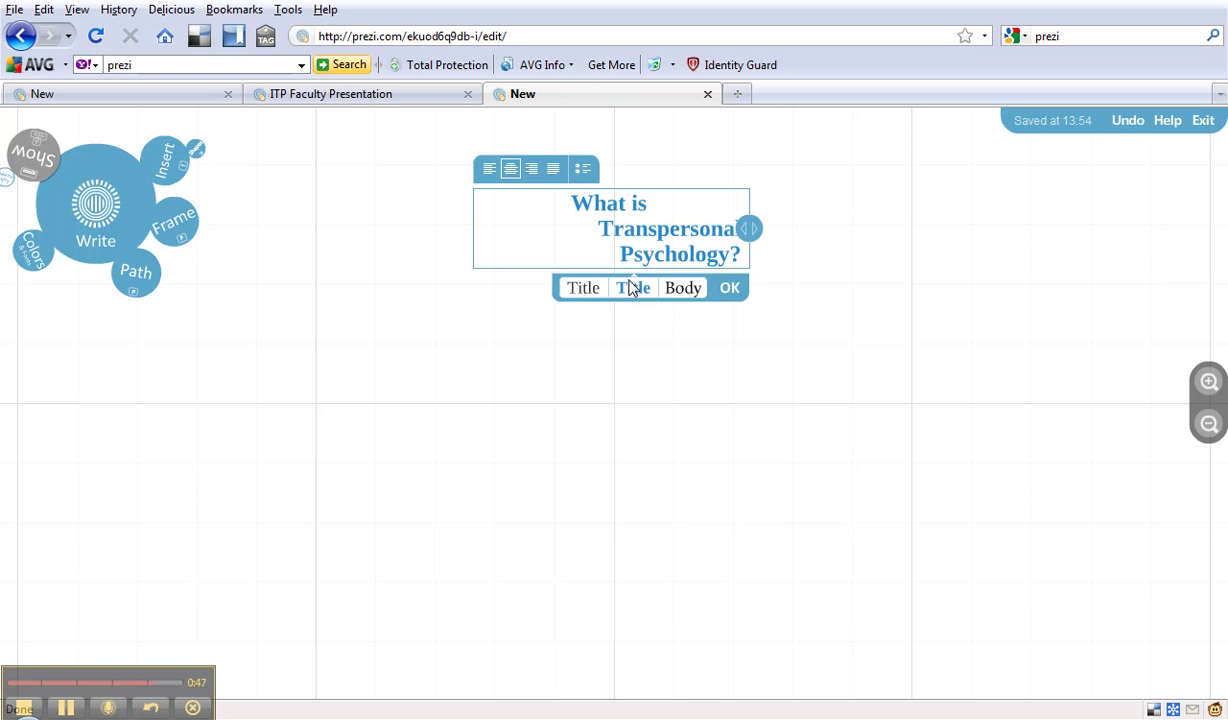
# - Check the reference heading, widen the text box so "Transpersonal Psychology?" fits on one line, and finish editing the text
pyautogui.click(384, 93)
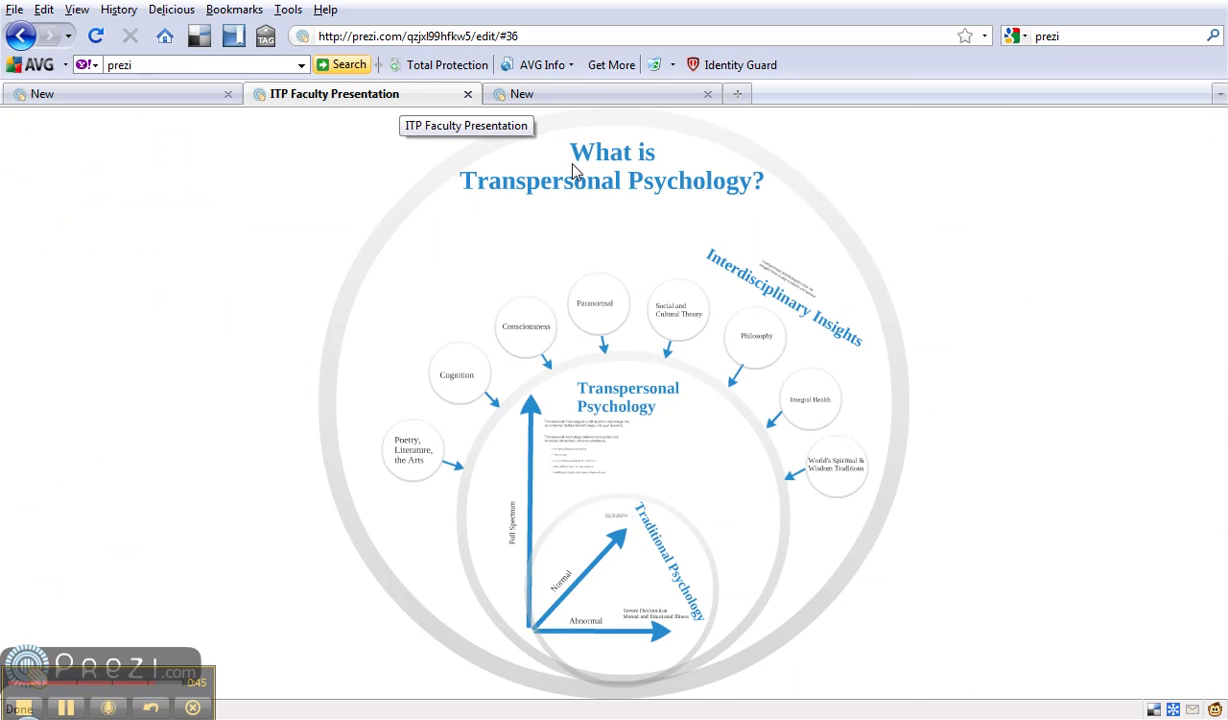
pyautogui.click(578, 100)
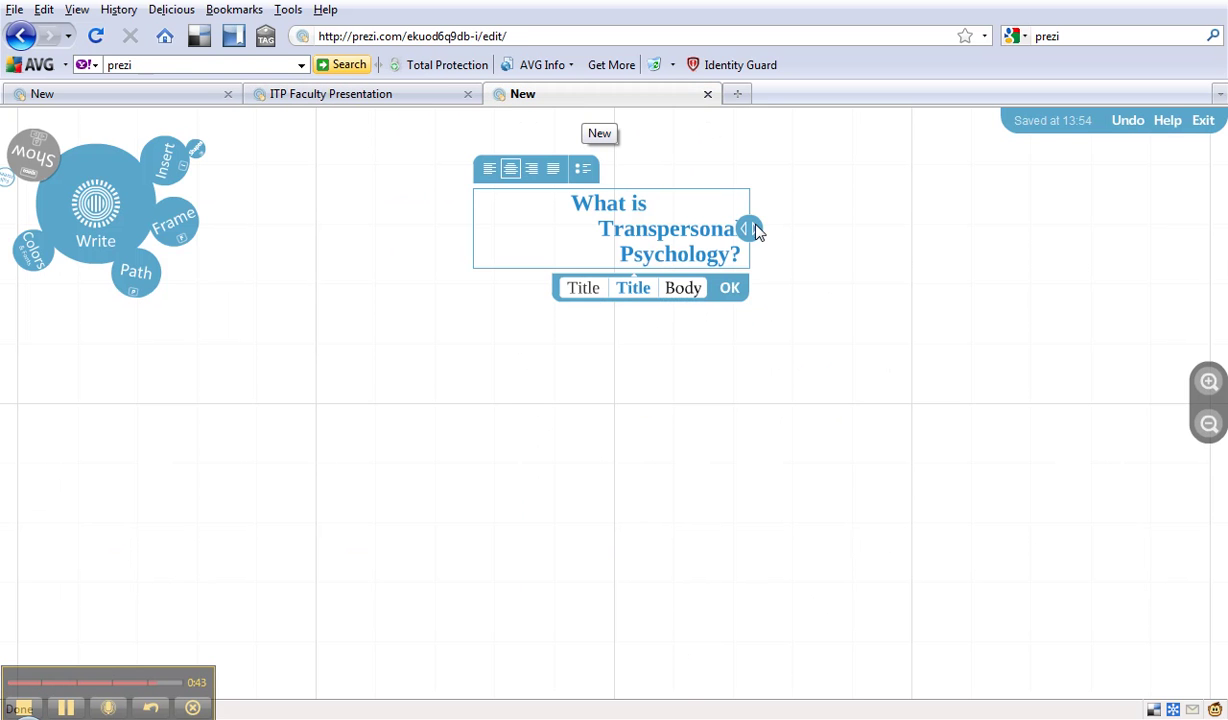
pyautogui.moveTo(758, 231); pyautogui.dragTo(772, 230)
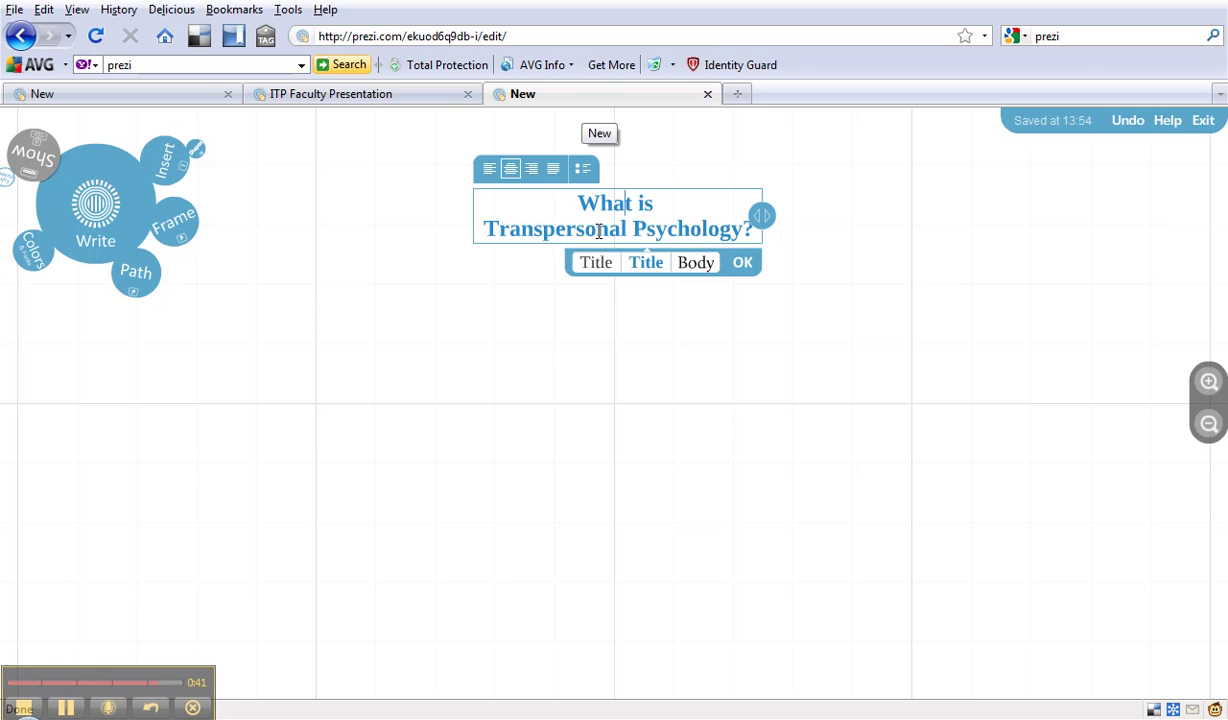
pyautogui.moveTo(758, 219)
pyautogui.mouseDown()
pyautogui.moveTo(697, 230)
pyautogui.moveTo(777, 218)
pyautogui.mouseUp()
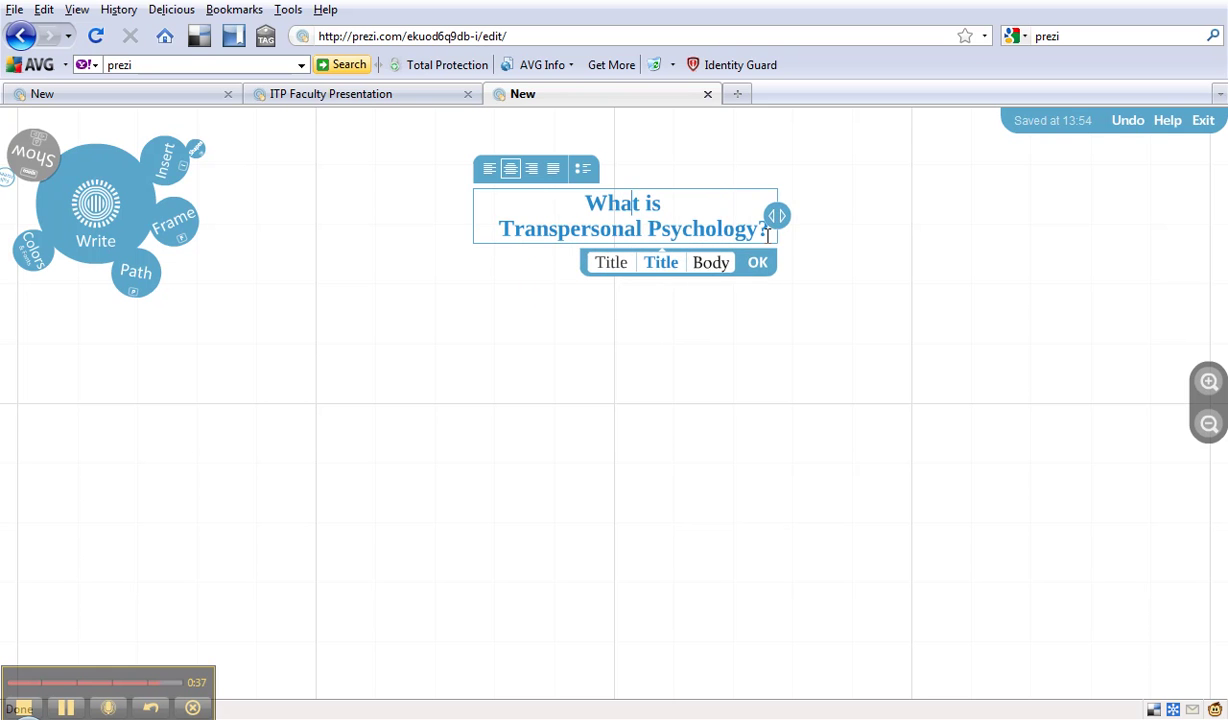
pyautogui.click(757, 263)
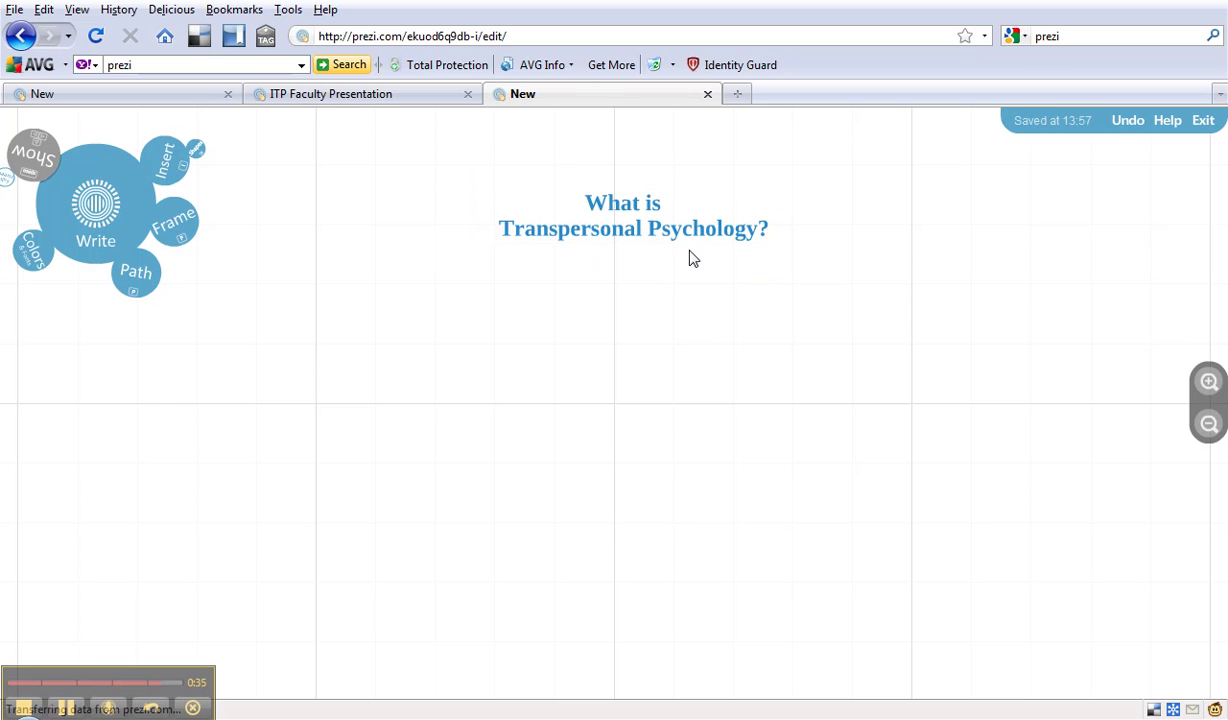
# - Draw three nested circle frames of decreasing size below the heading, using the ITP Faculty Presentation's diagram as the reference
pyautogui.click(324, 92)
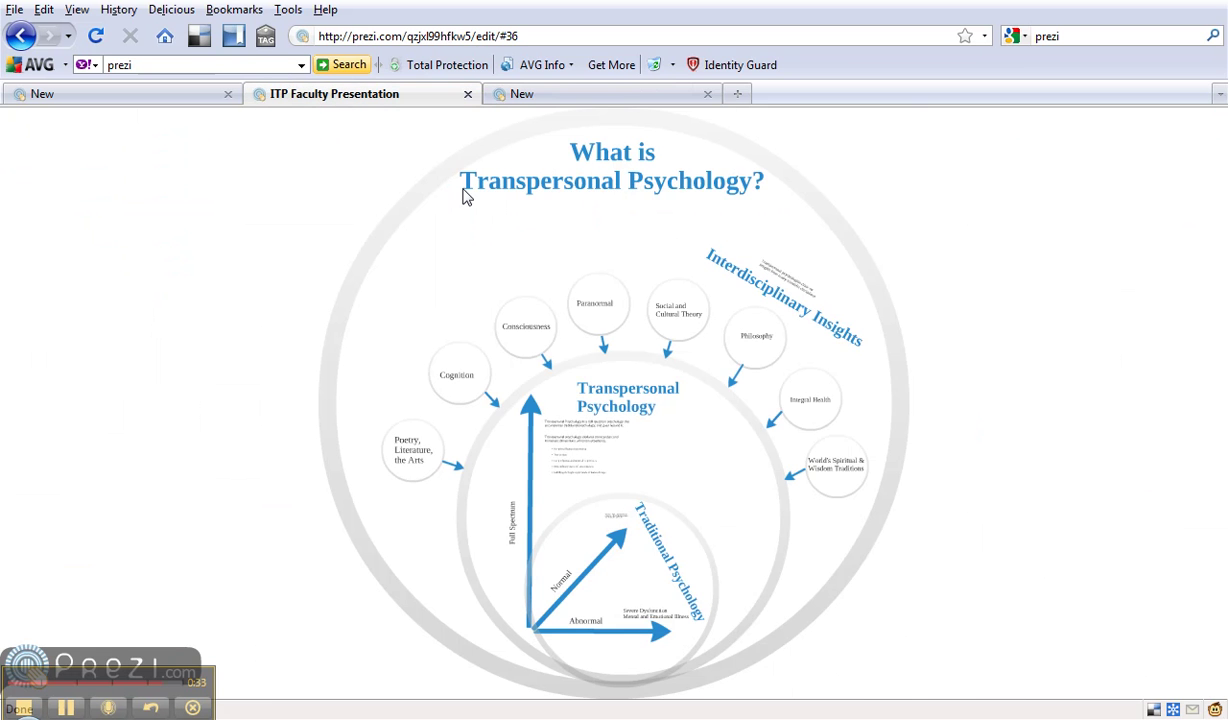
pyautogui.click(615, 96)
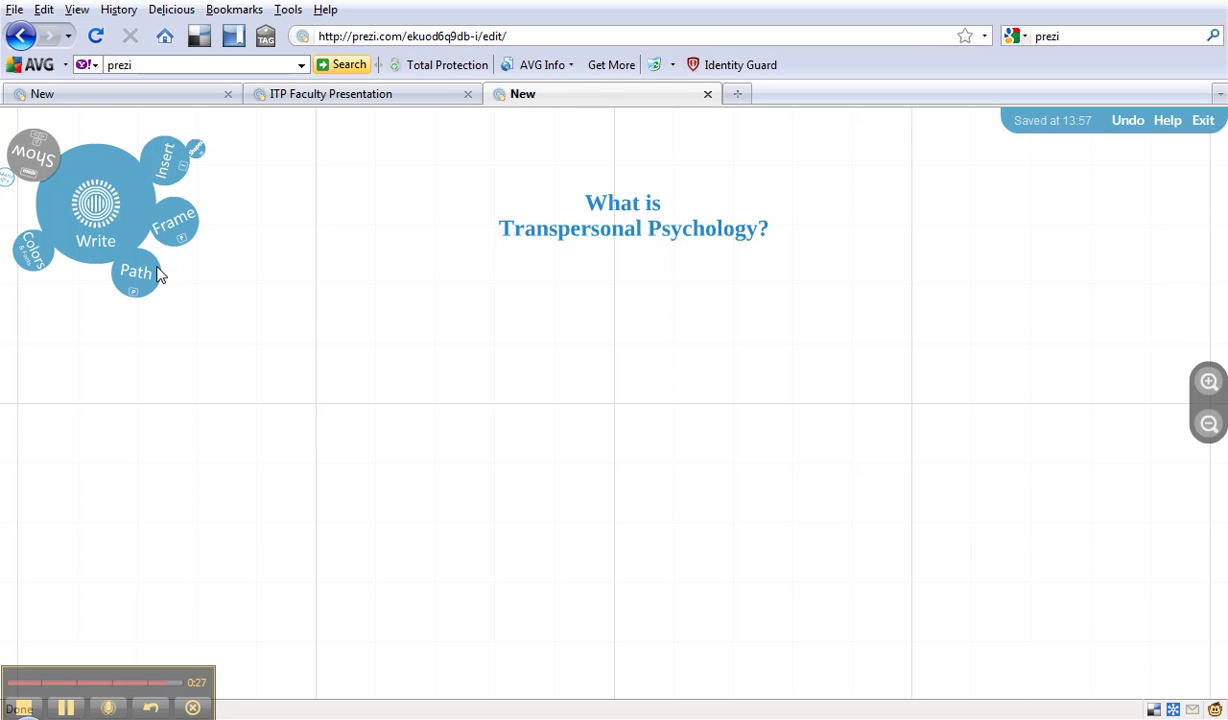
pyautogui.click(168, 218)
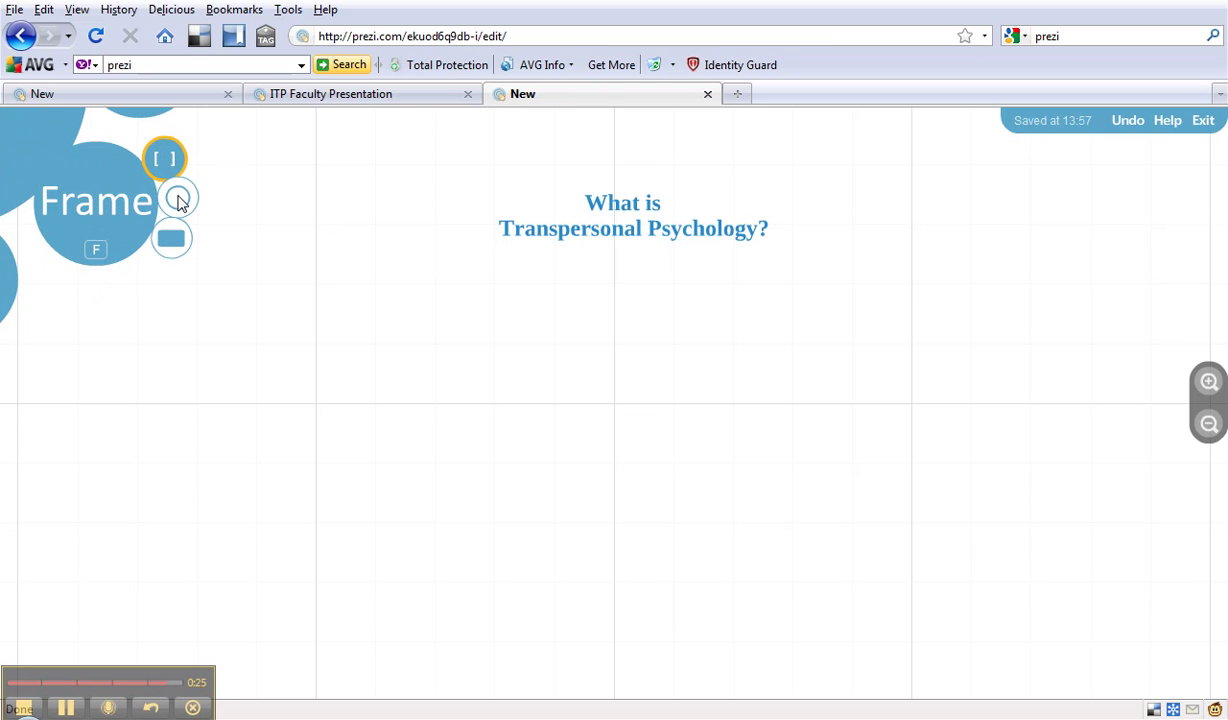
pyautogui.click(178, 199)
pyautogui.moveTo(318, 229); pyautogui.dragTo(798, 501)
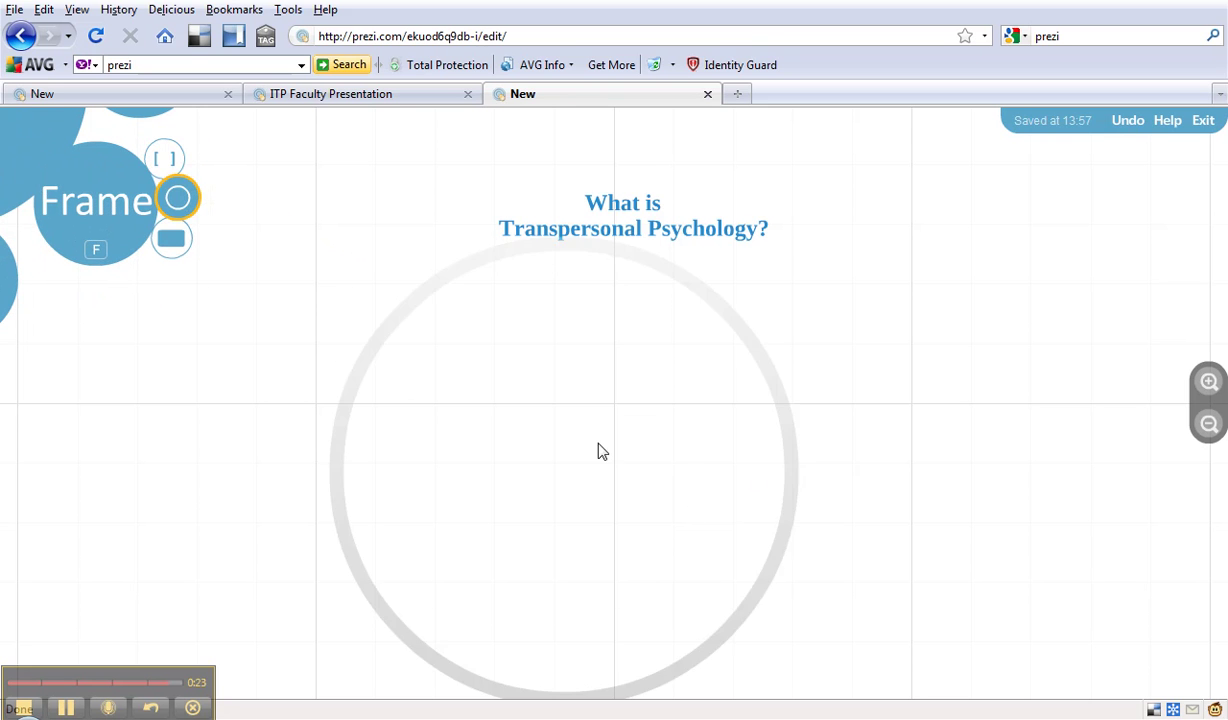
pyautogui.moveTo(405, 362); pyautogui.dragTo(684, 486)
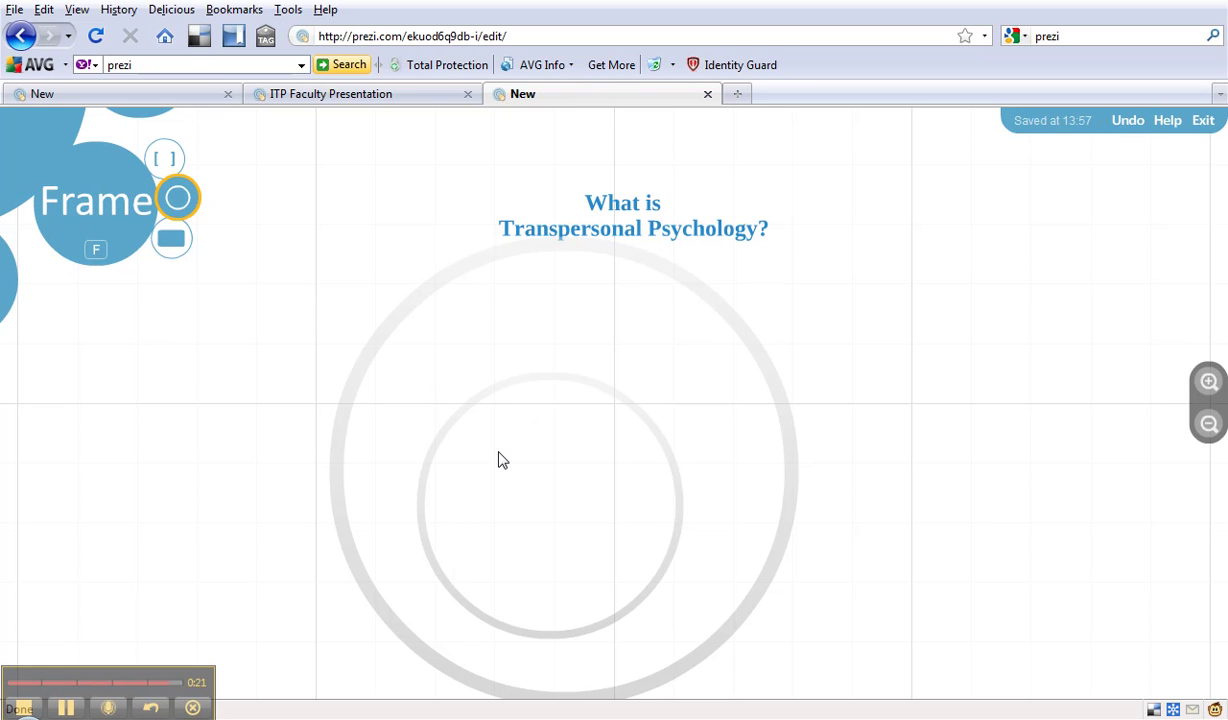
pyautogui.moveTo(510, 467); pyautogui.dragTo(608, 509)
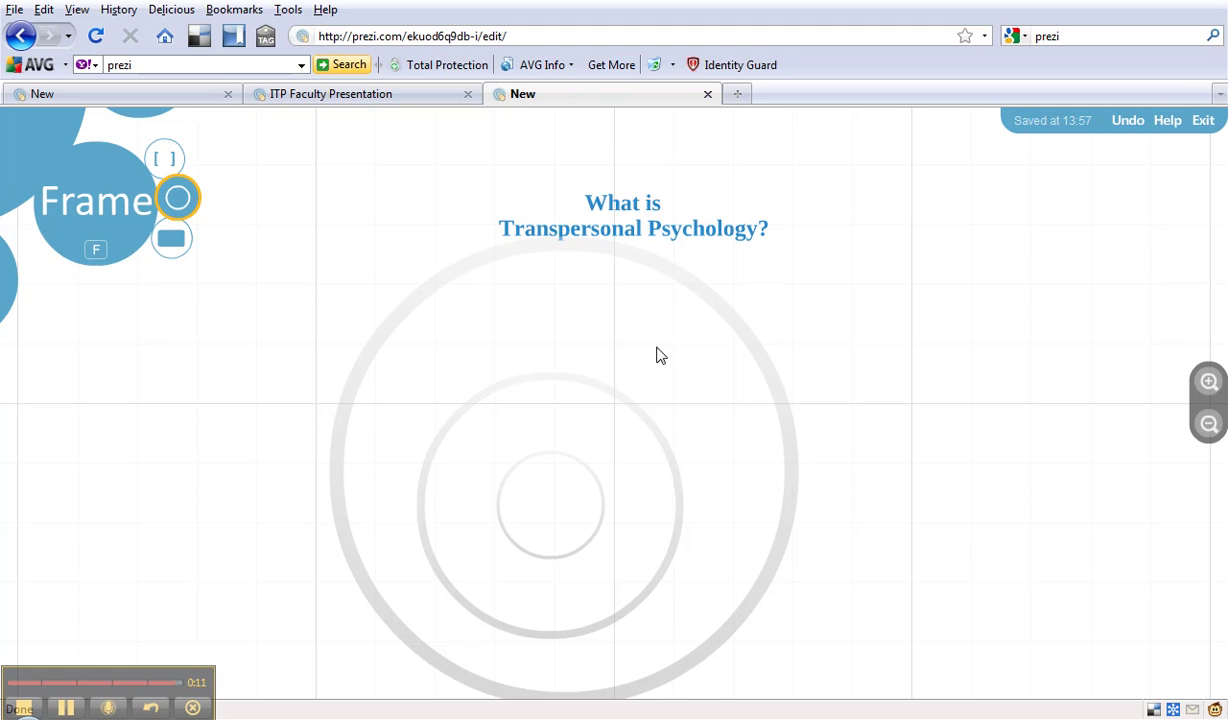
pyautogui.click(372, 97)
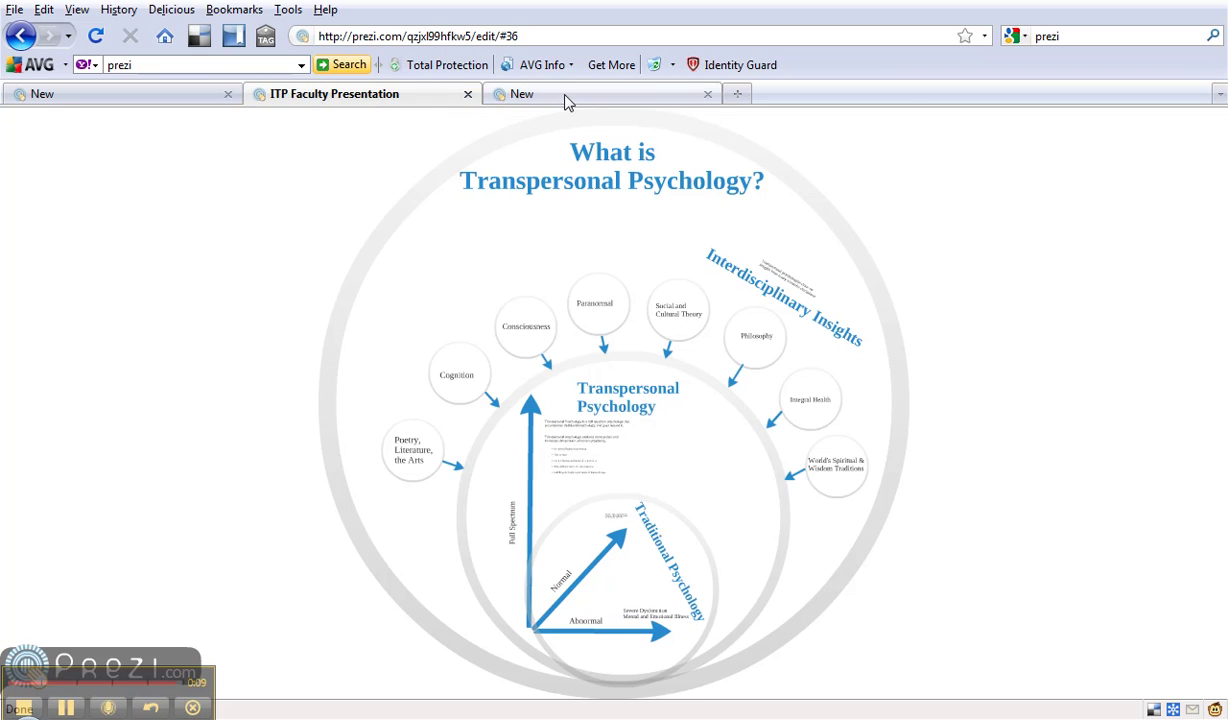
pyautogui.click(562, 96)
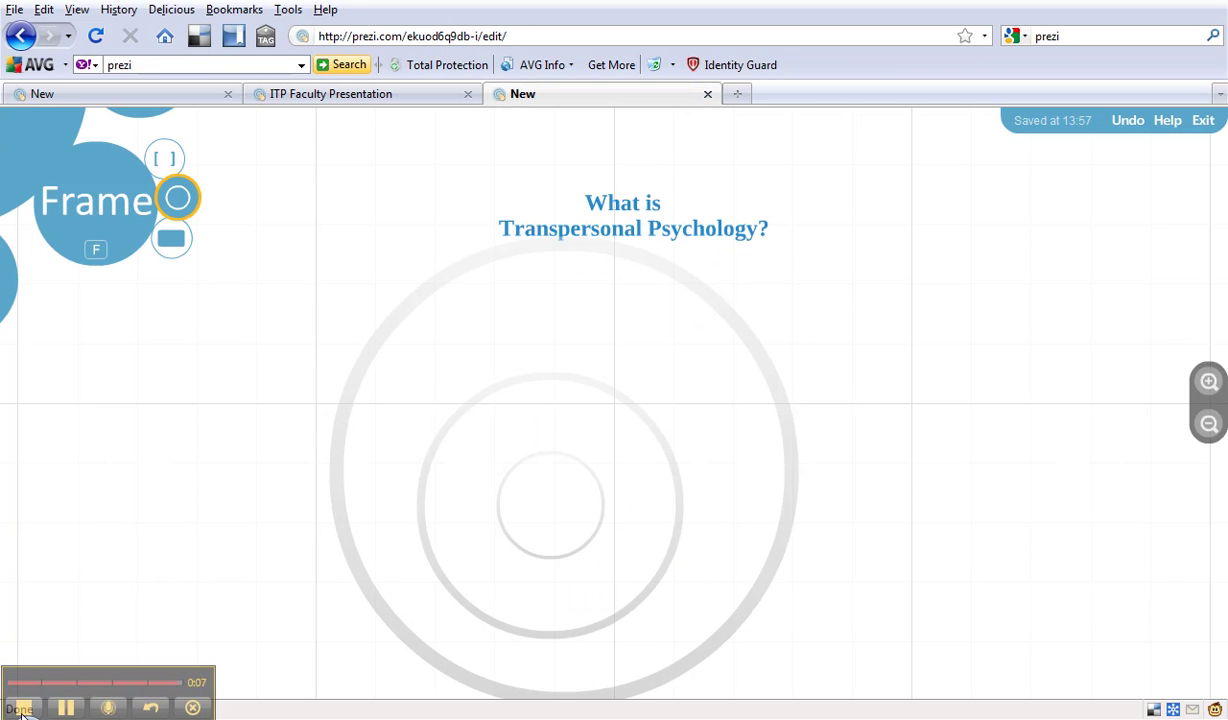